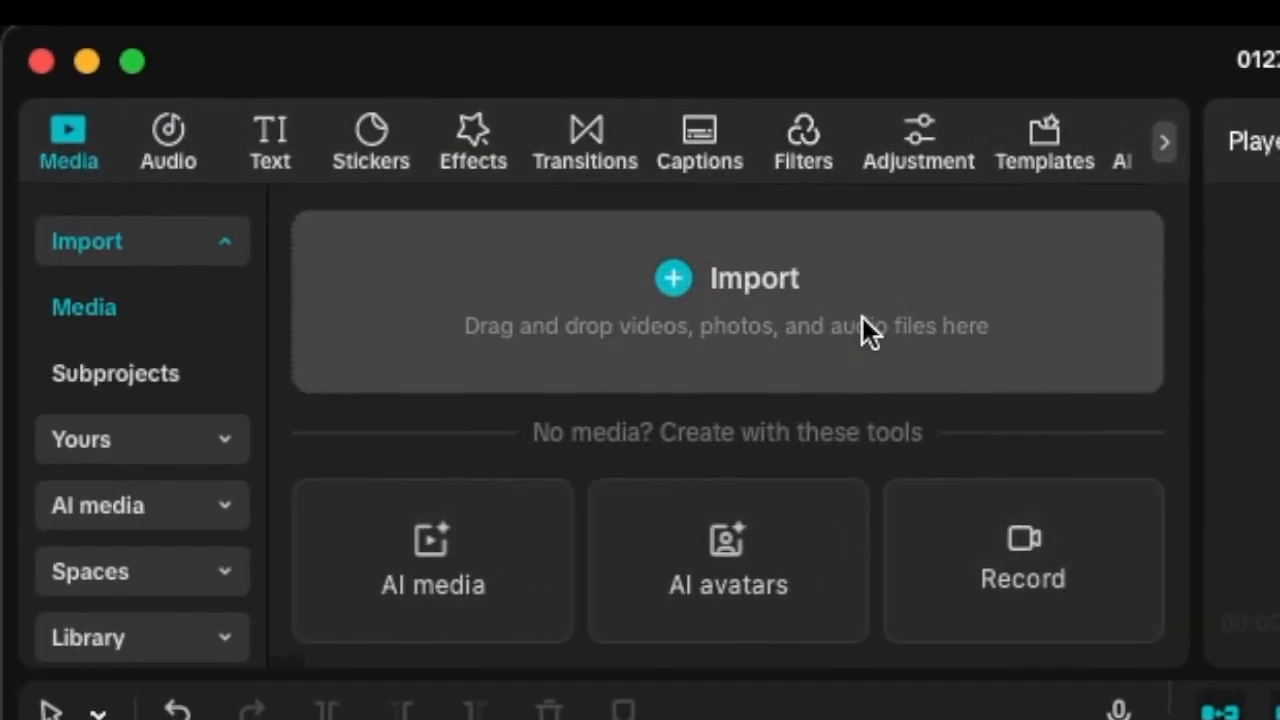
Open the AI dialogue scene generator in the AI media tools with the Talk or sing mode.
left_click(125, 511)
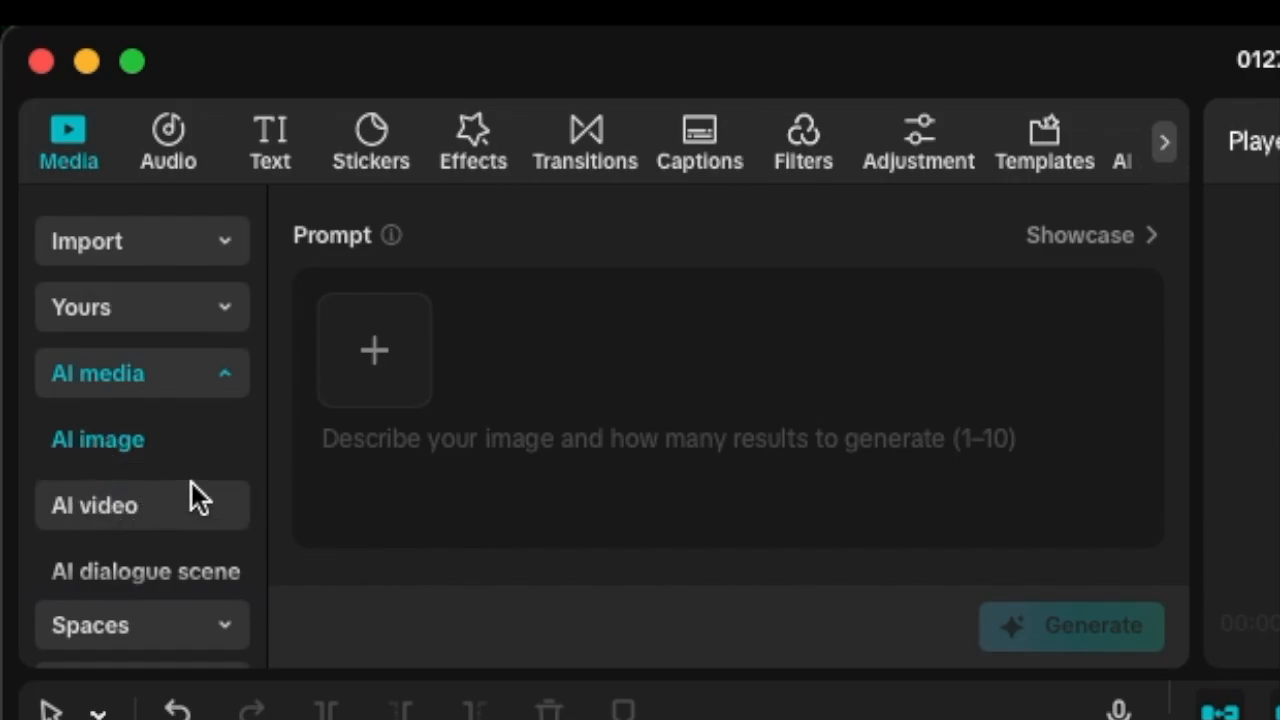
scroll(185, 510, "down", 3)
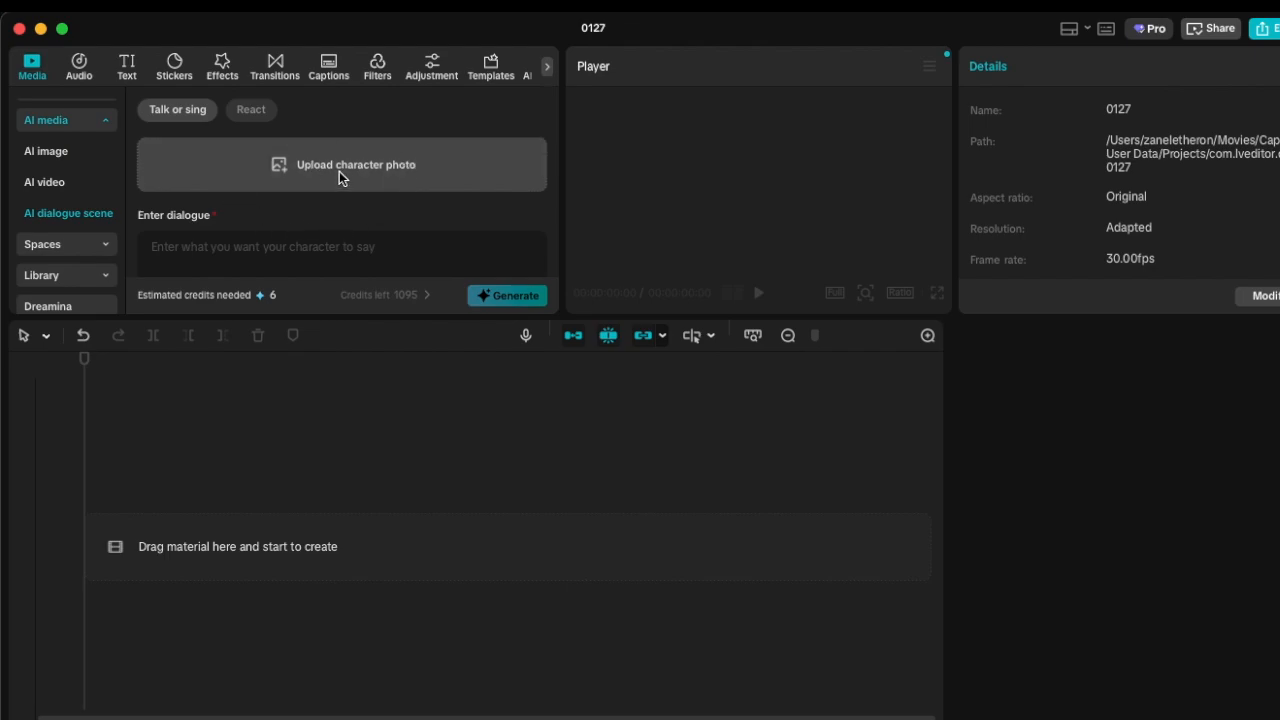
scroll(340, 178, "down", 1)
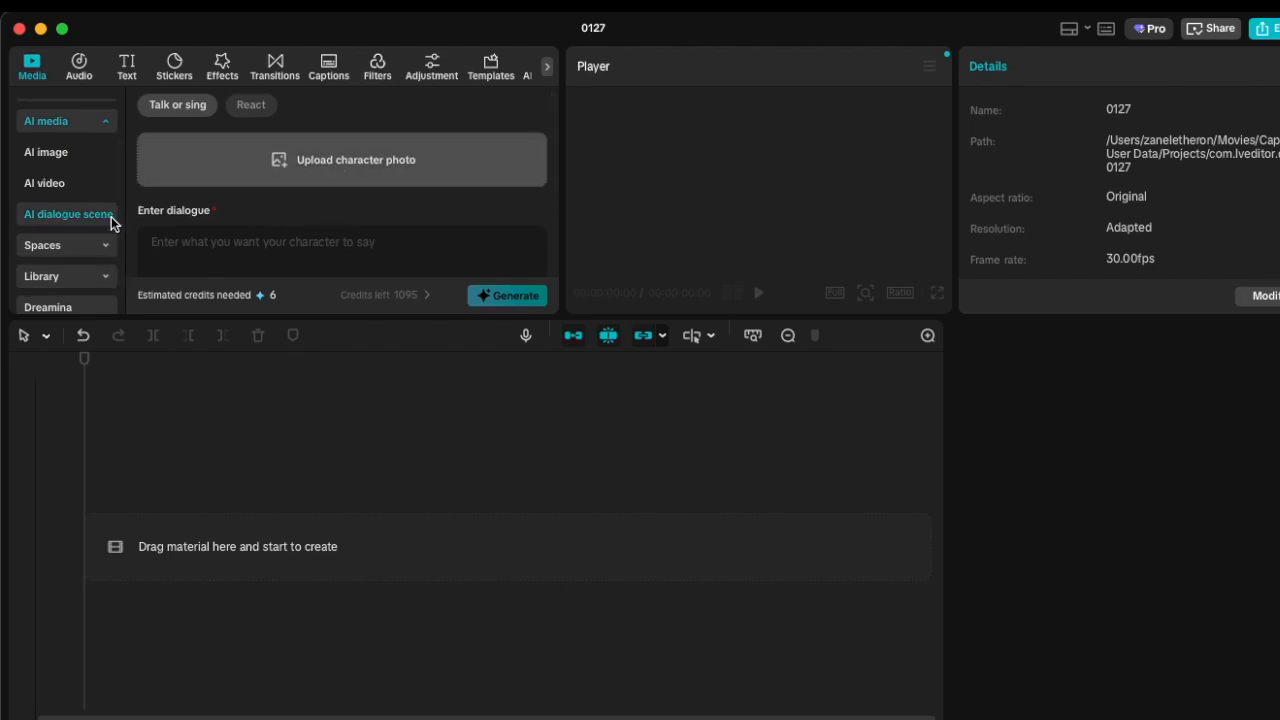
scroll(286, 220, "down", 5)
scroll(286, 220, "up", 5)
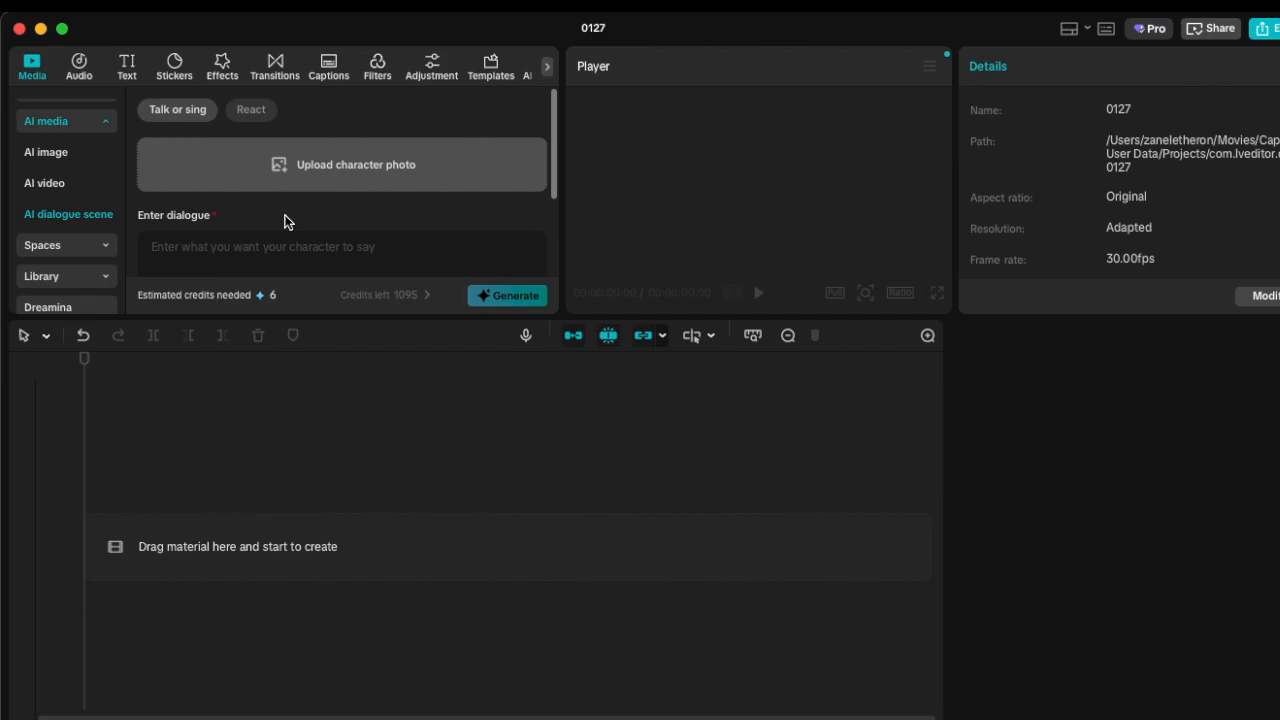
Upload 1.png from the Untitled design folder in Downloads as the character photo.
left_click(331, 165)
left_click(474, 197)
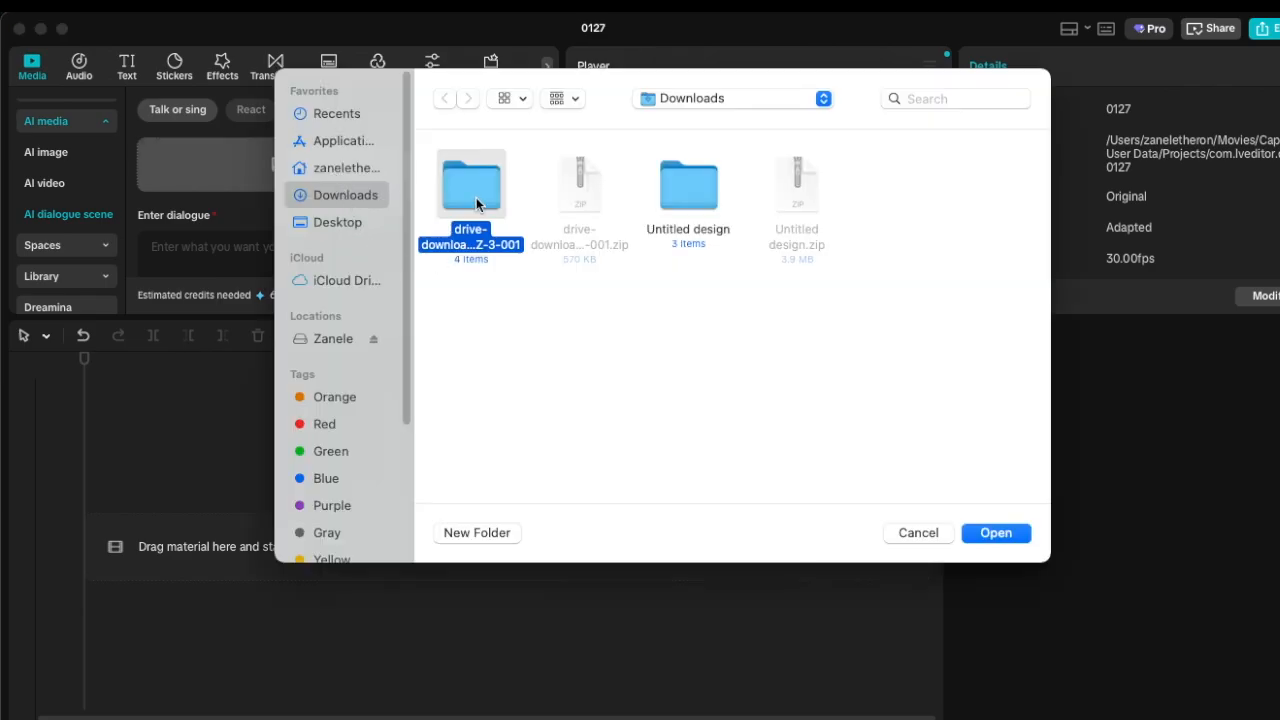
double_click(476, 197)
left_click(444, 98)
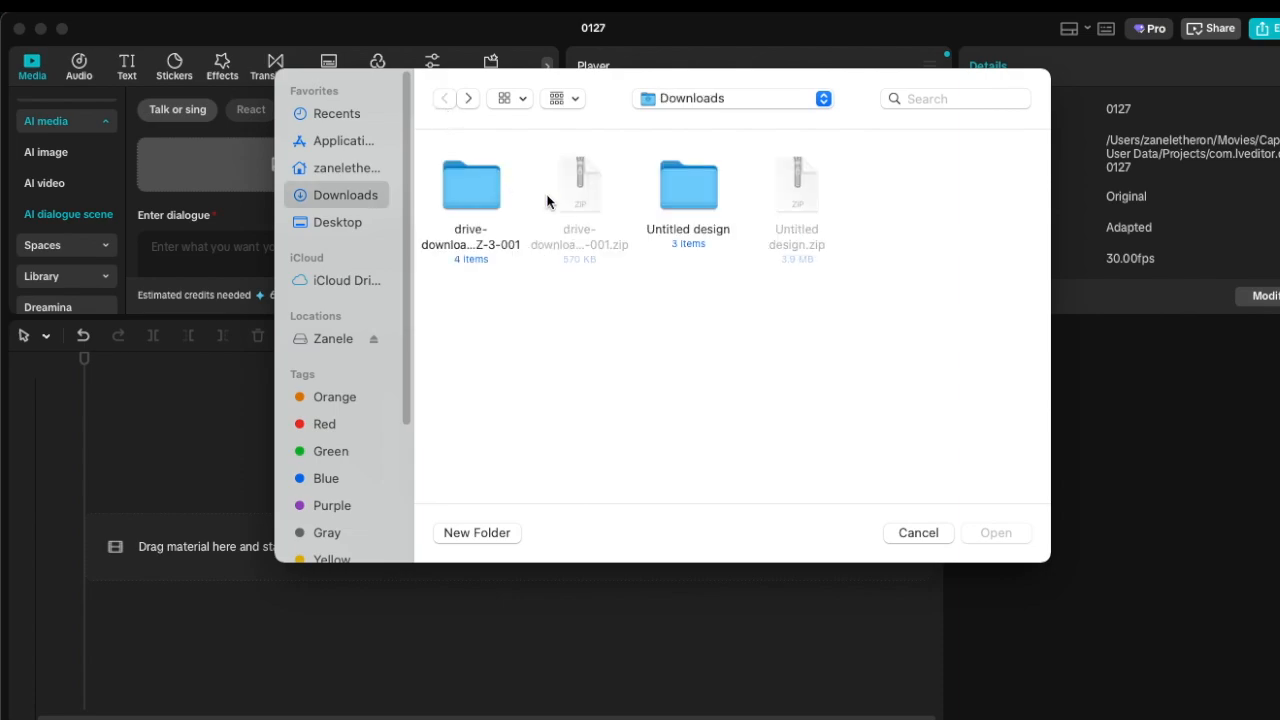
double_click(668, 195)
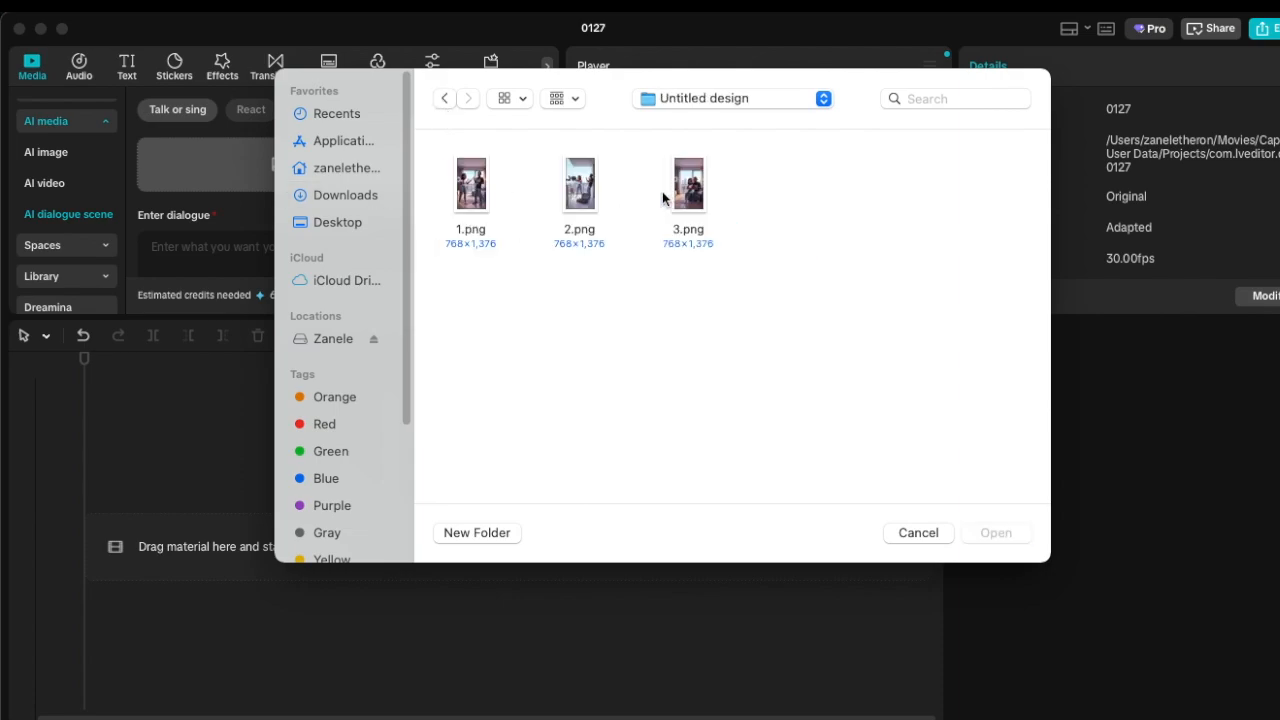
left_click(482, 194)
left_click(1002, 533)
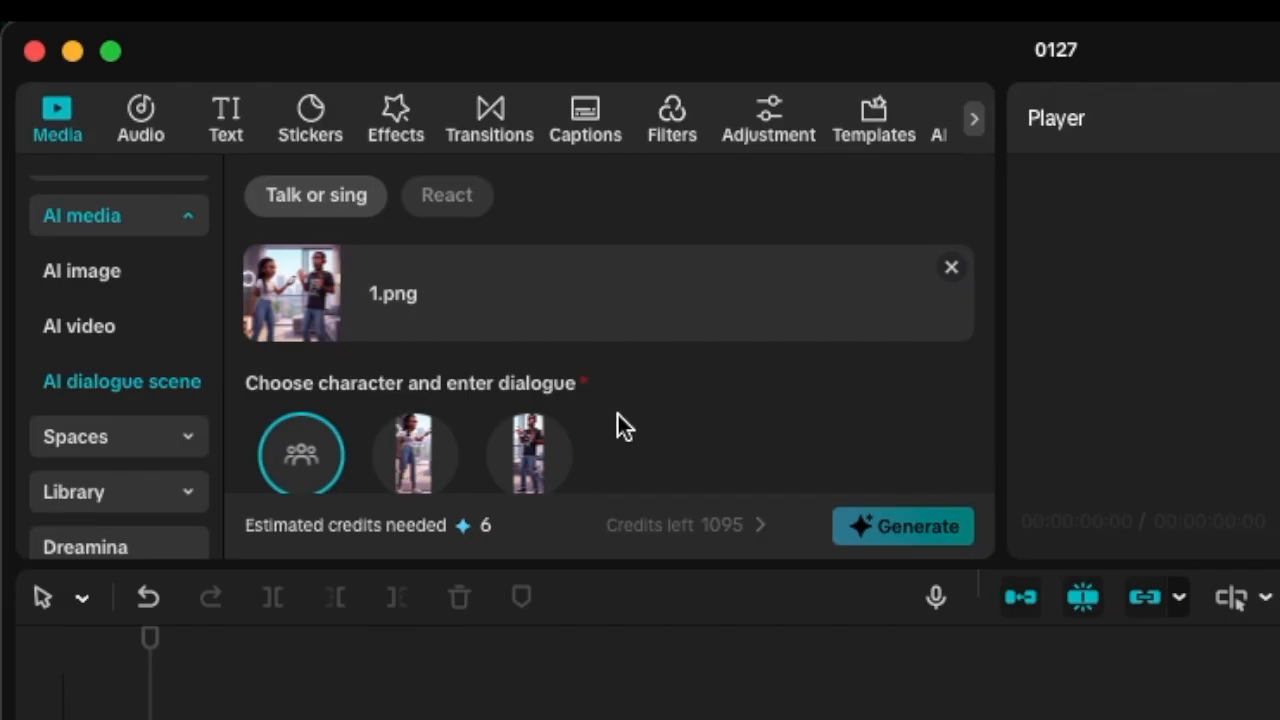
Choose character 1 as the speaker and look over the voices available for its dialogue.
scroll(614, 424, "down", 2)
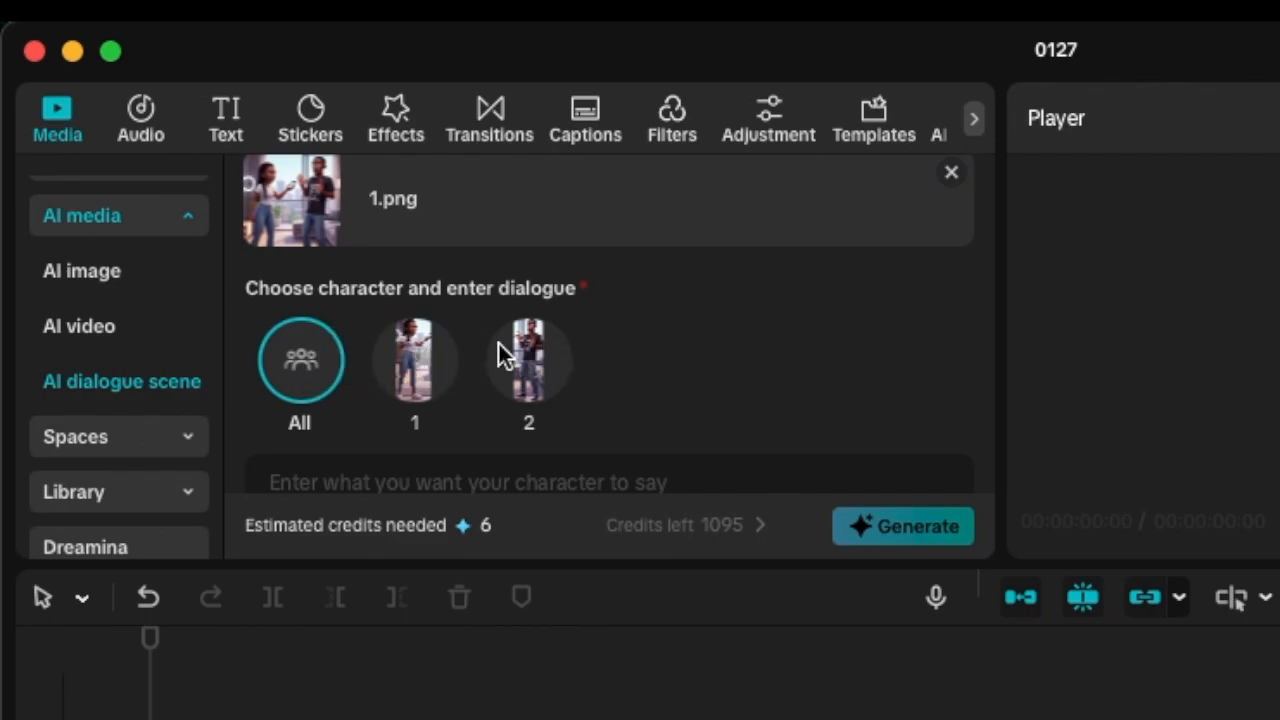
left_click(415, 358)
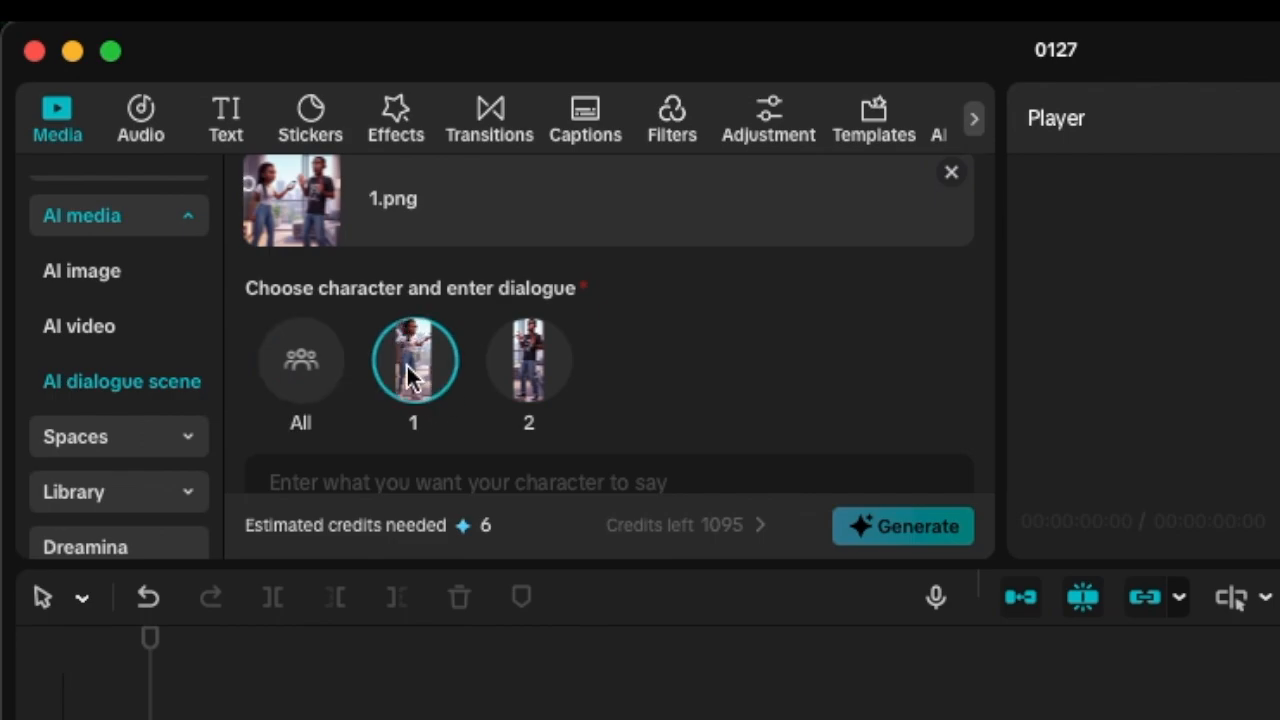
scroll(400, 350, "down", 2)
scroll(406, 333, "down", 2)
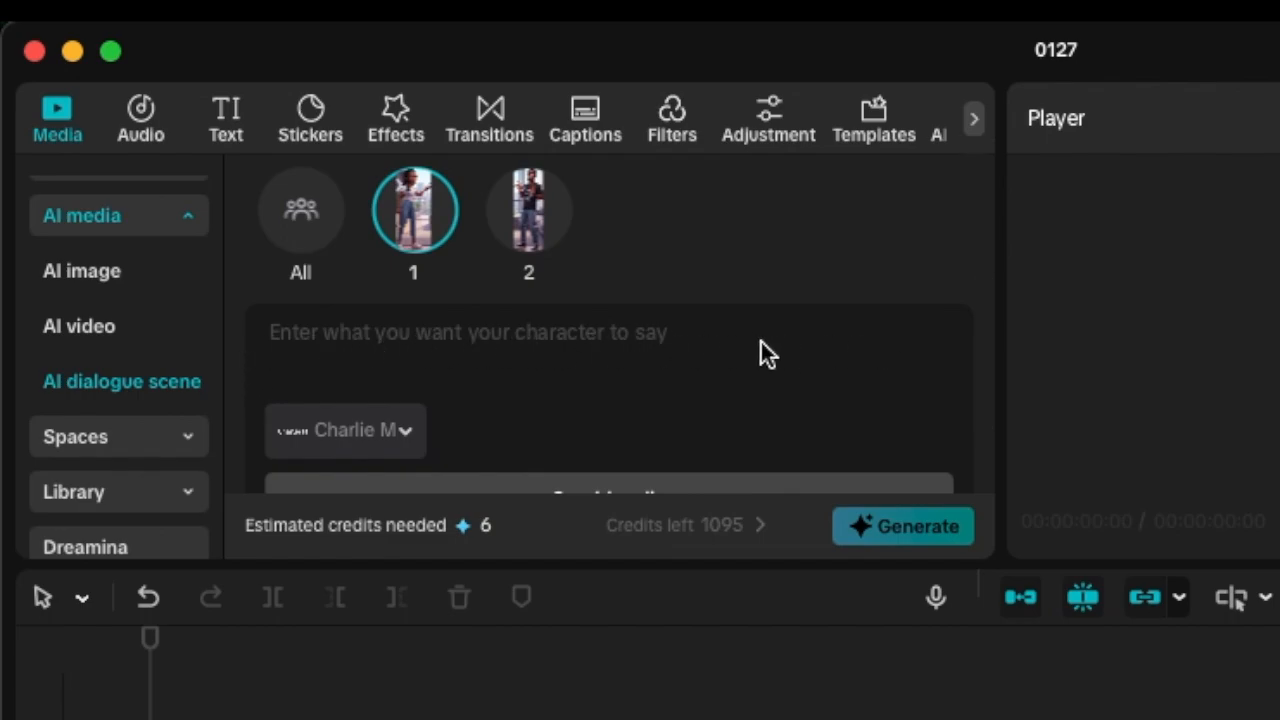
scroll(640, 400, "down", 2)
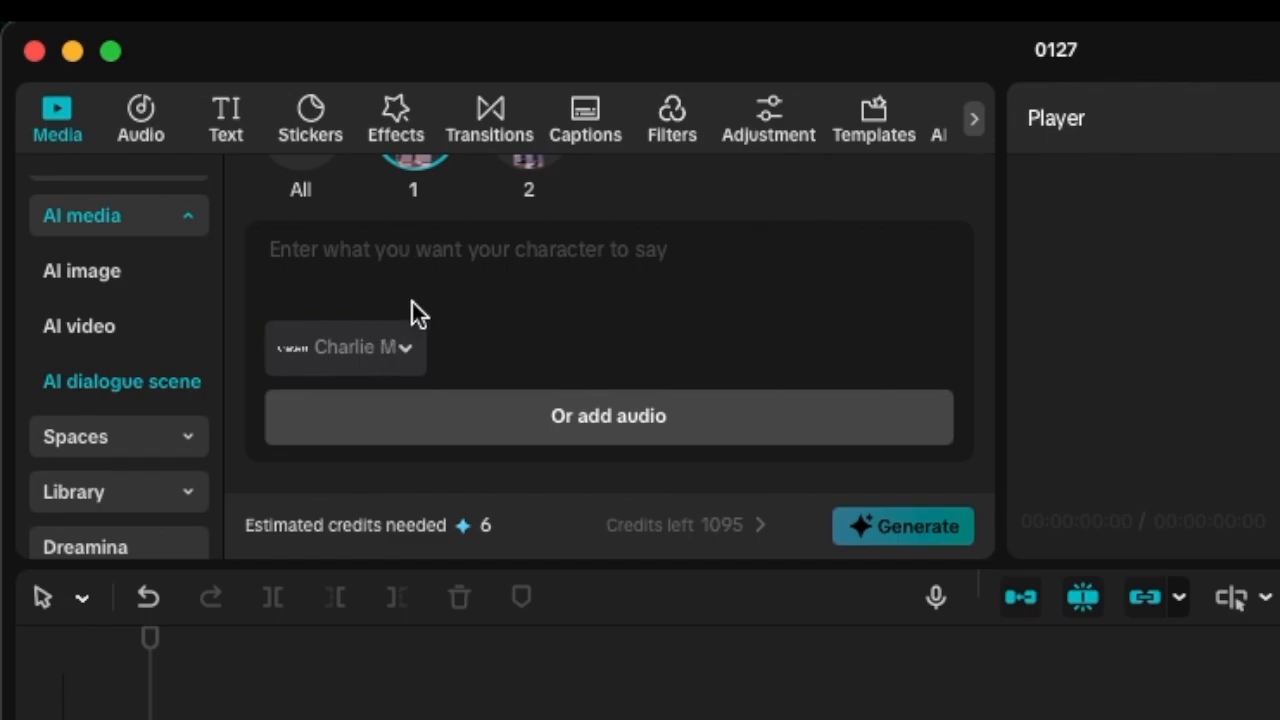
scroll(374, 295, "up", 1)
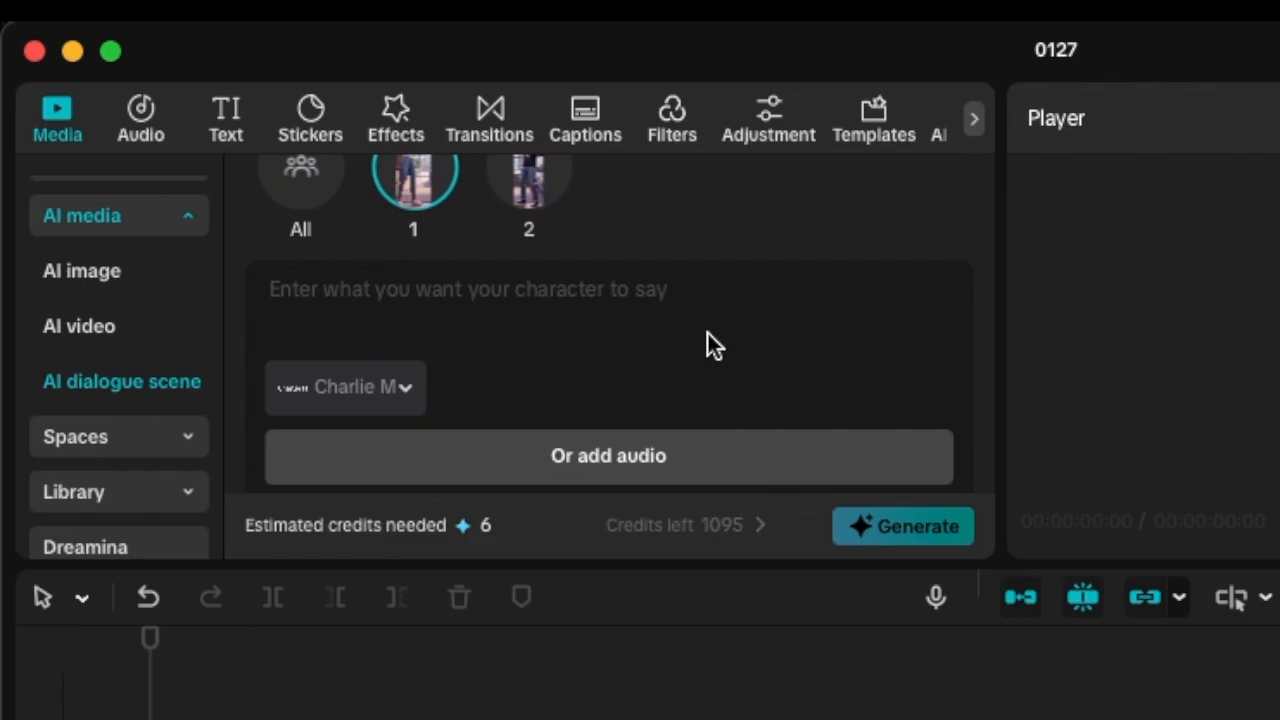
left_click(400, 397)
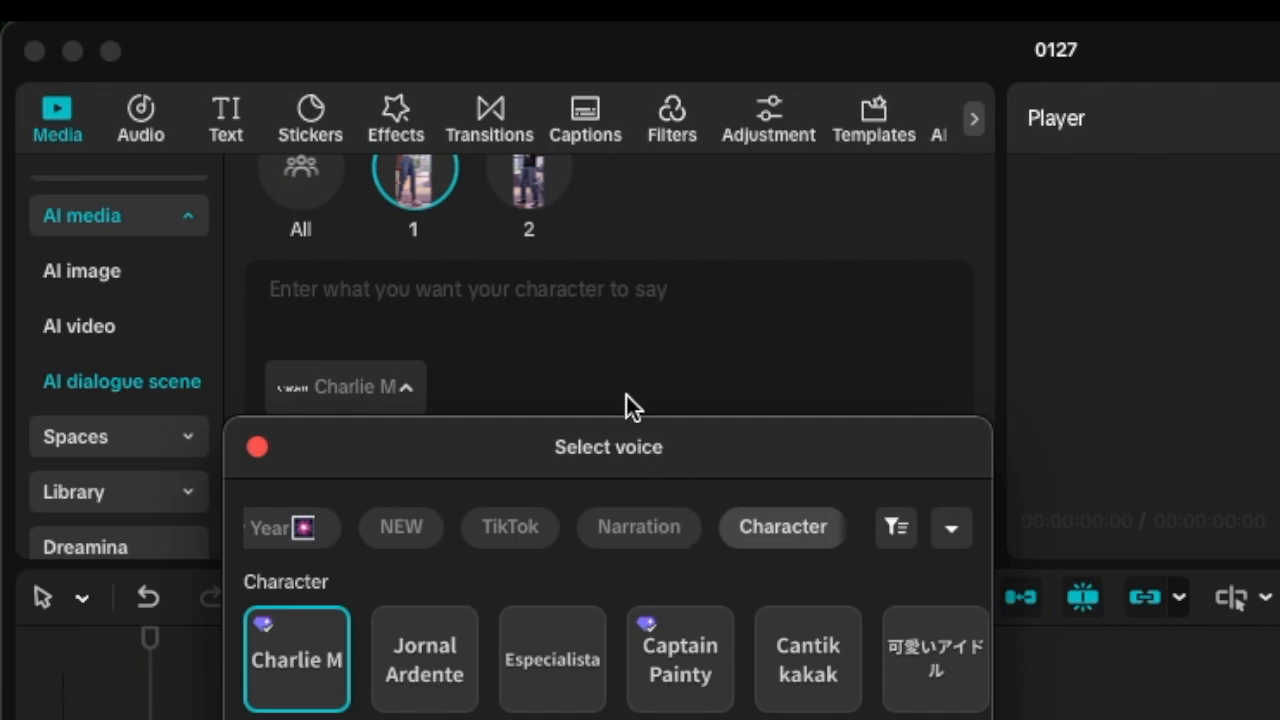
left_click(659, 359)
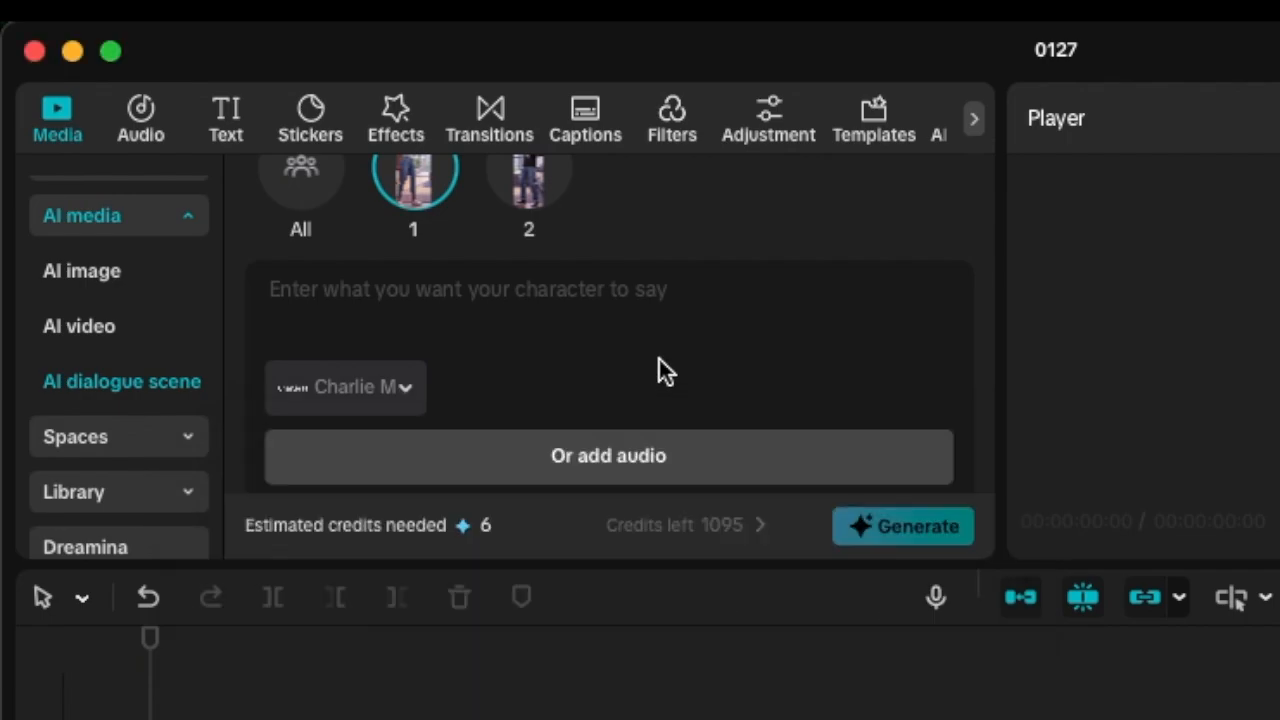
Add the audio file Sizwe why.m4a from the drive-download folder in Downloads as character 1's dialogue, keeping its full length.
scroll(543, 437, "down", 3)
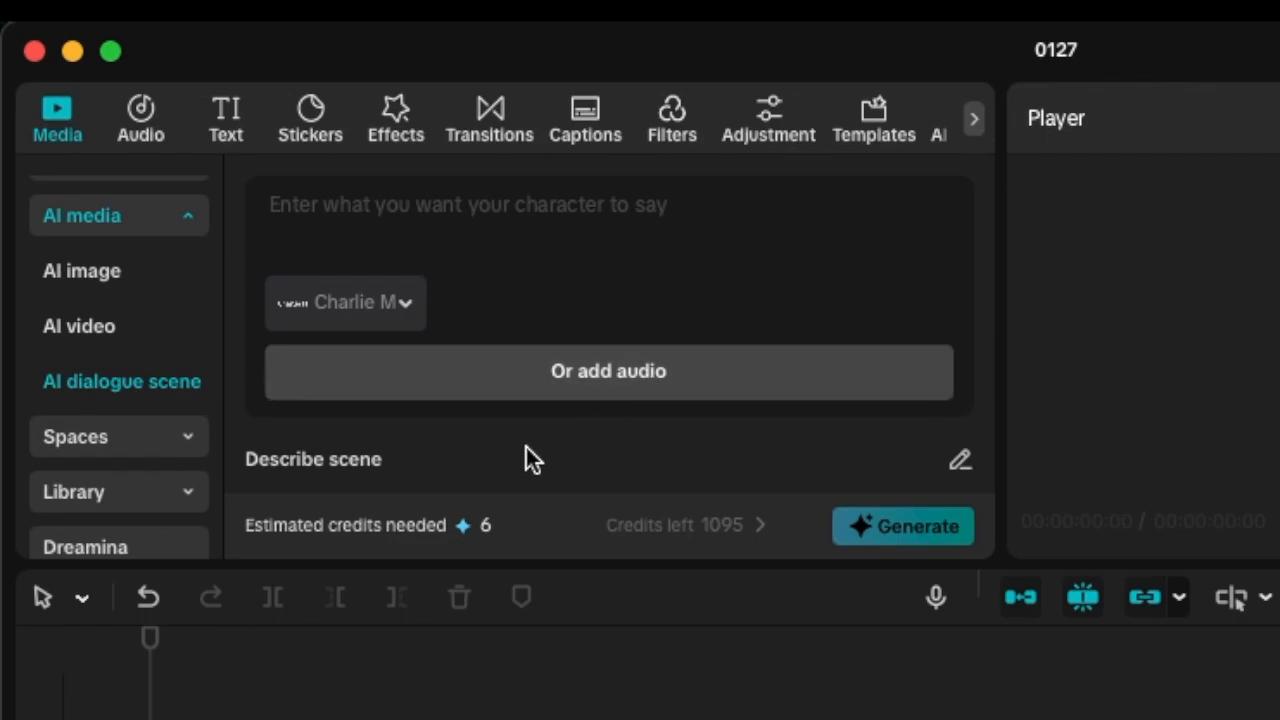
left_click(626, 374)
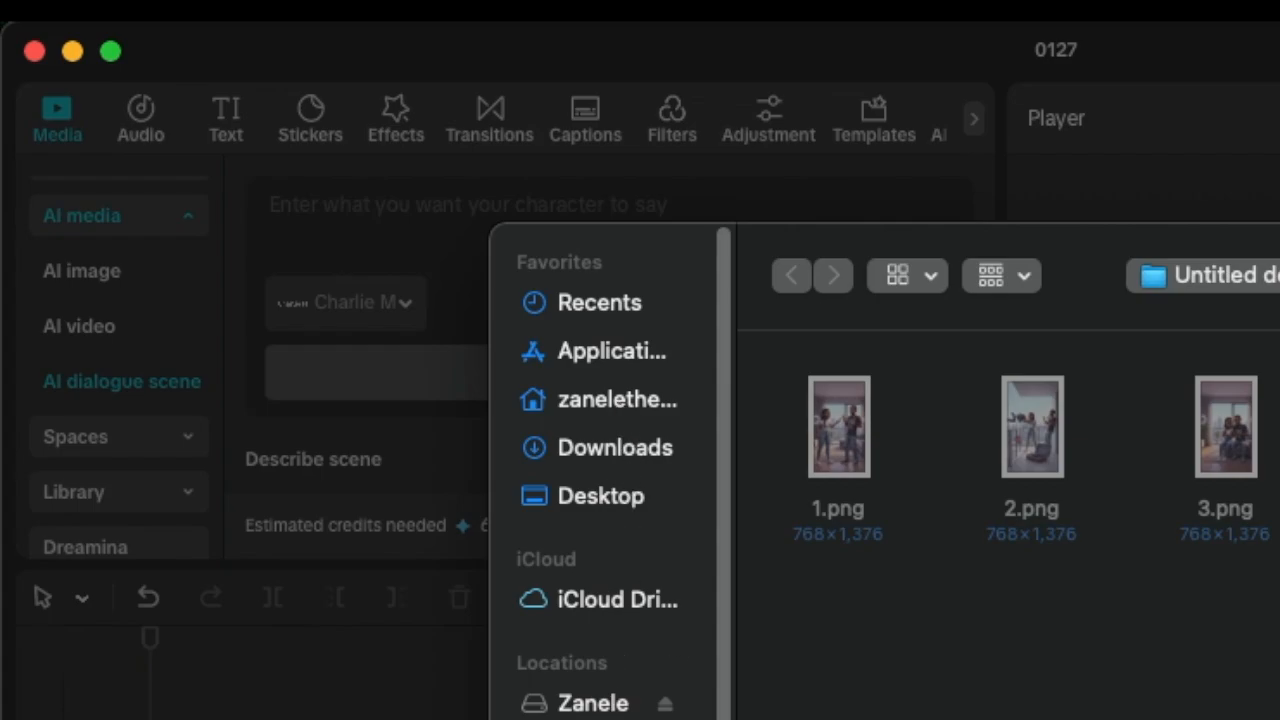
left_click(615, 448)
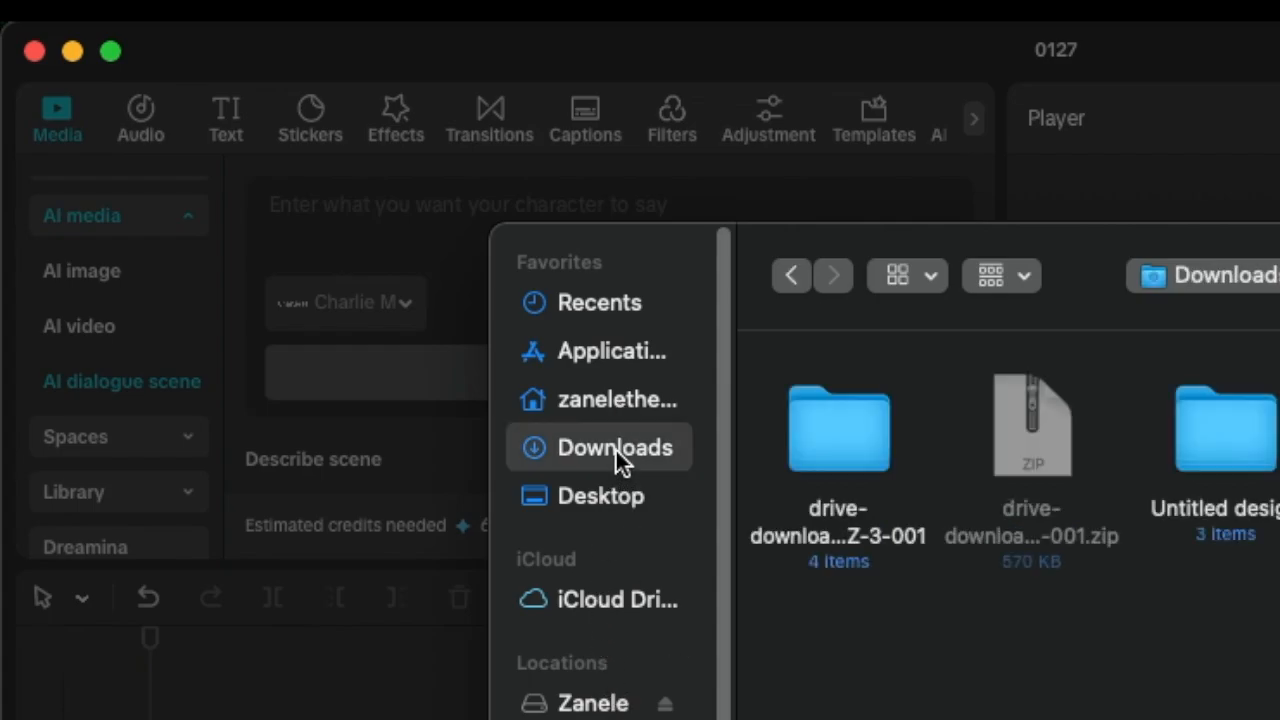
double_click(828, 463)
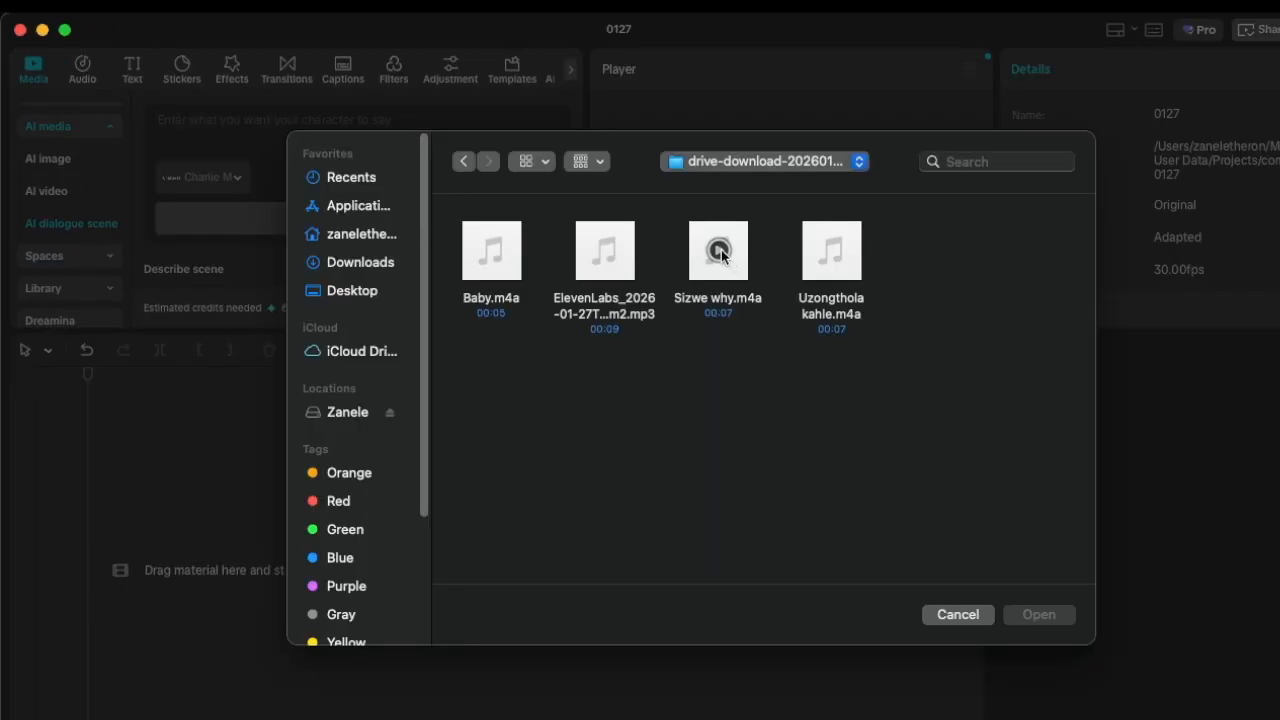
left_click(722, 256)
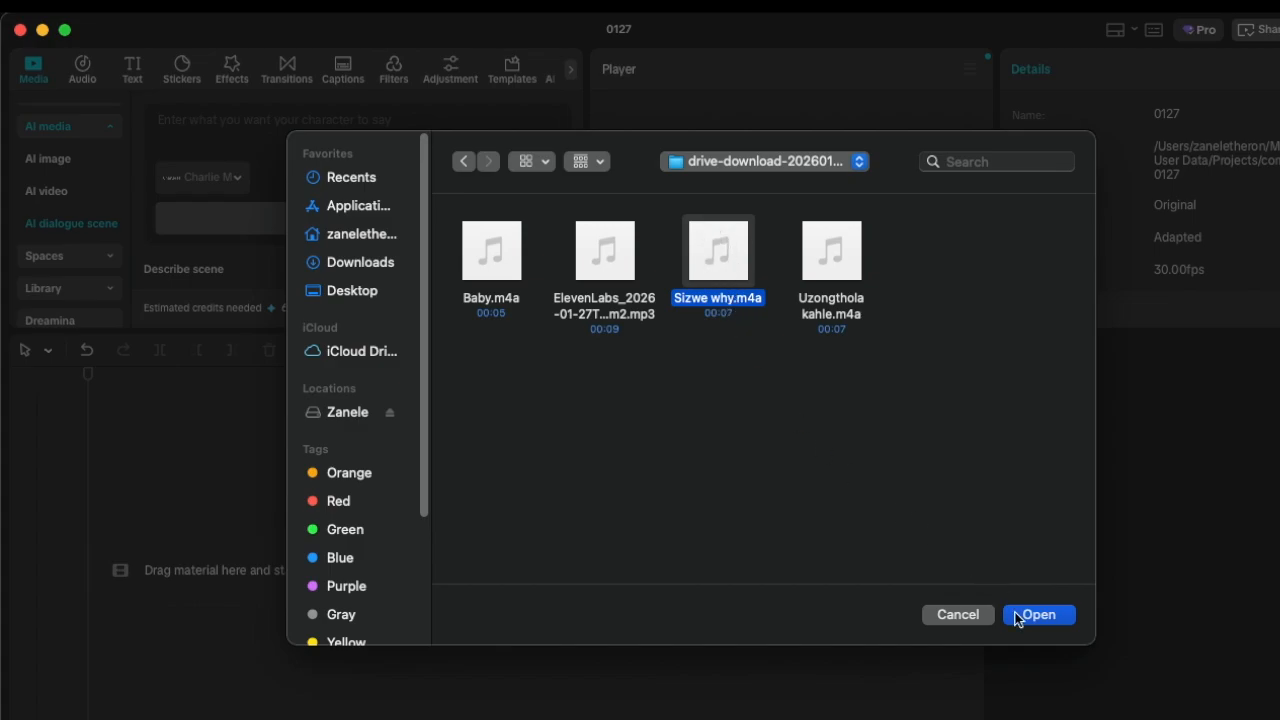
left_click(1053, 612)
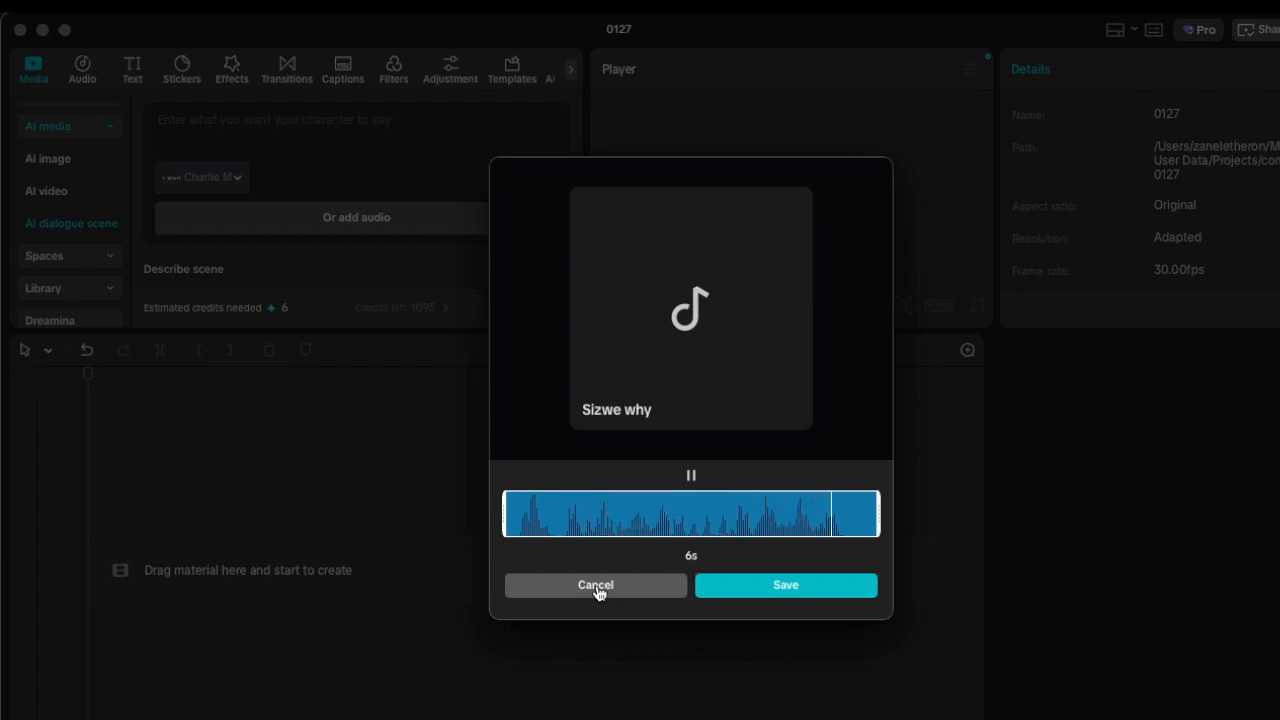
left_click(792, 588)
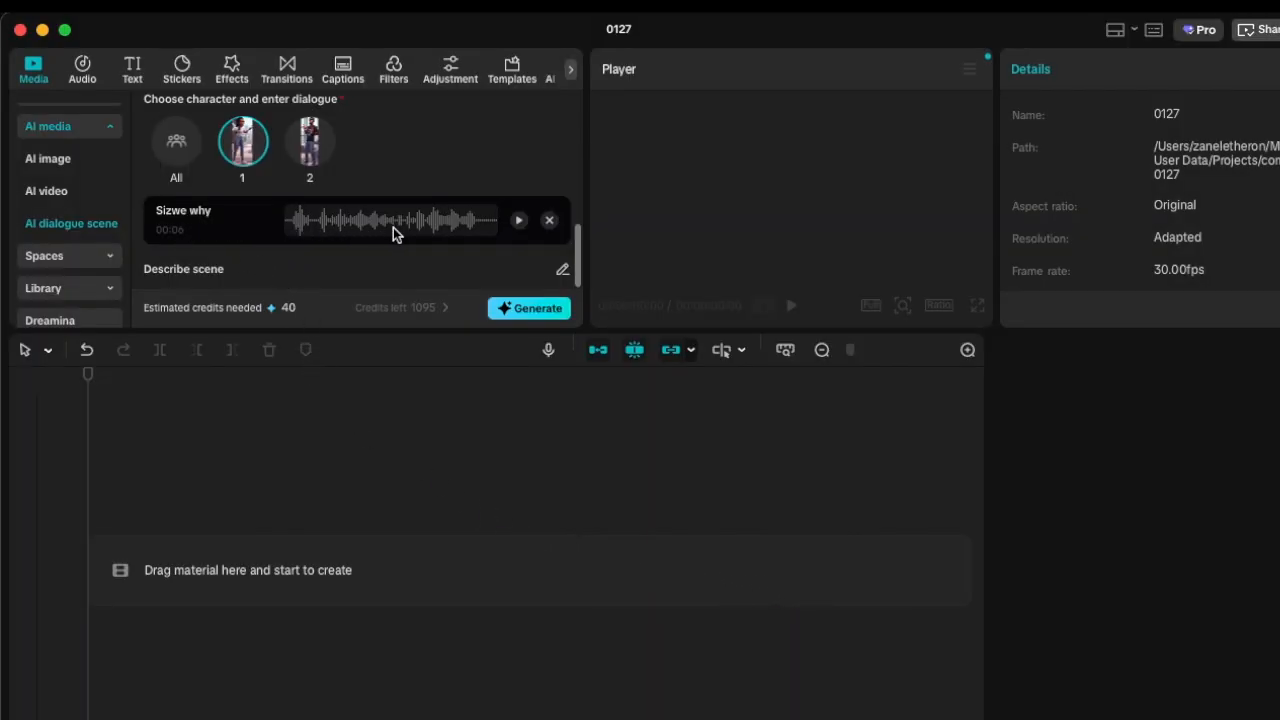
Describe the dialogue scene as "Confrotation between a couple".
scroll(247, 190, "up", 2)
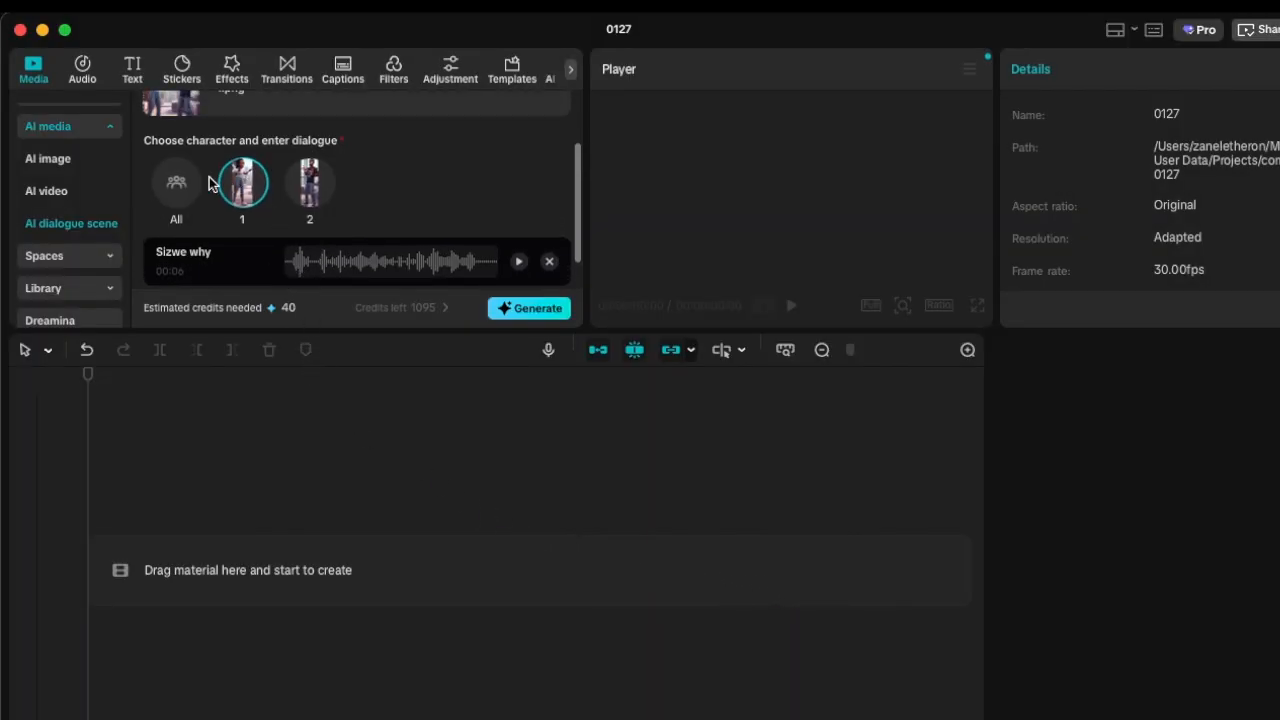
scroll(240, 195, "down", 2)
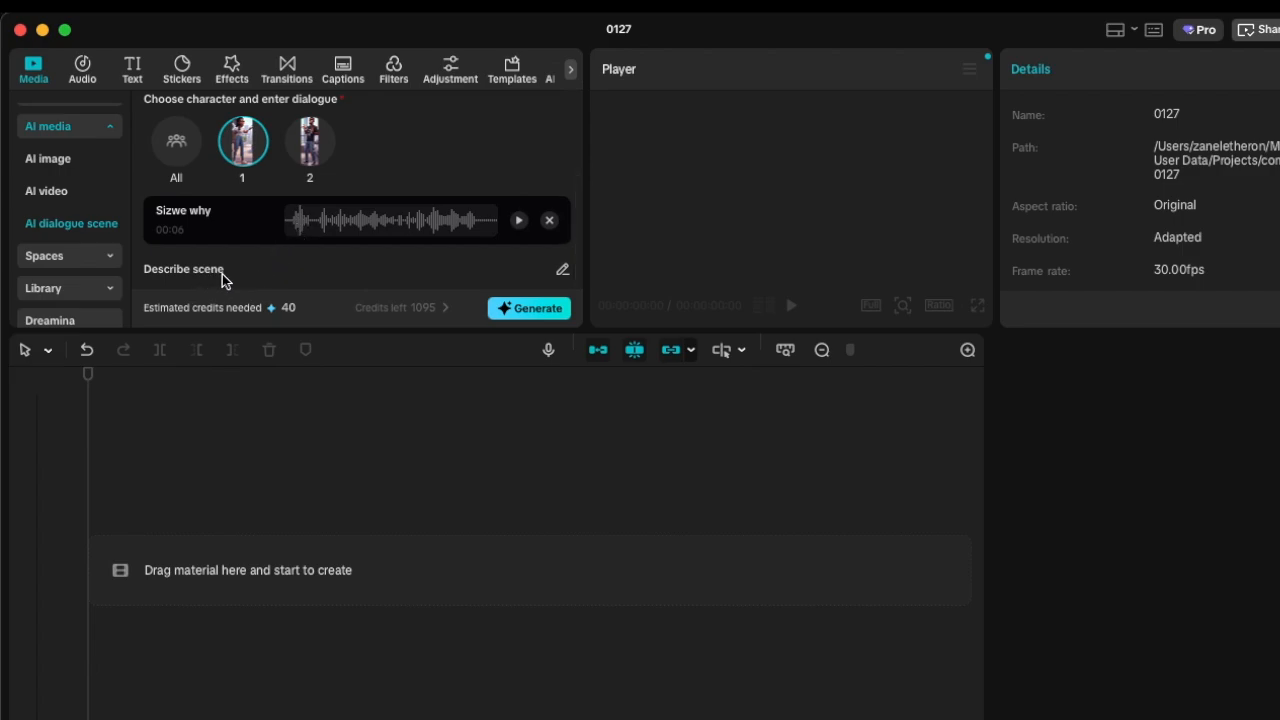
left_click(564, 271)
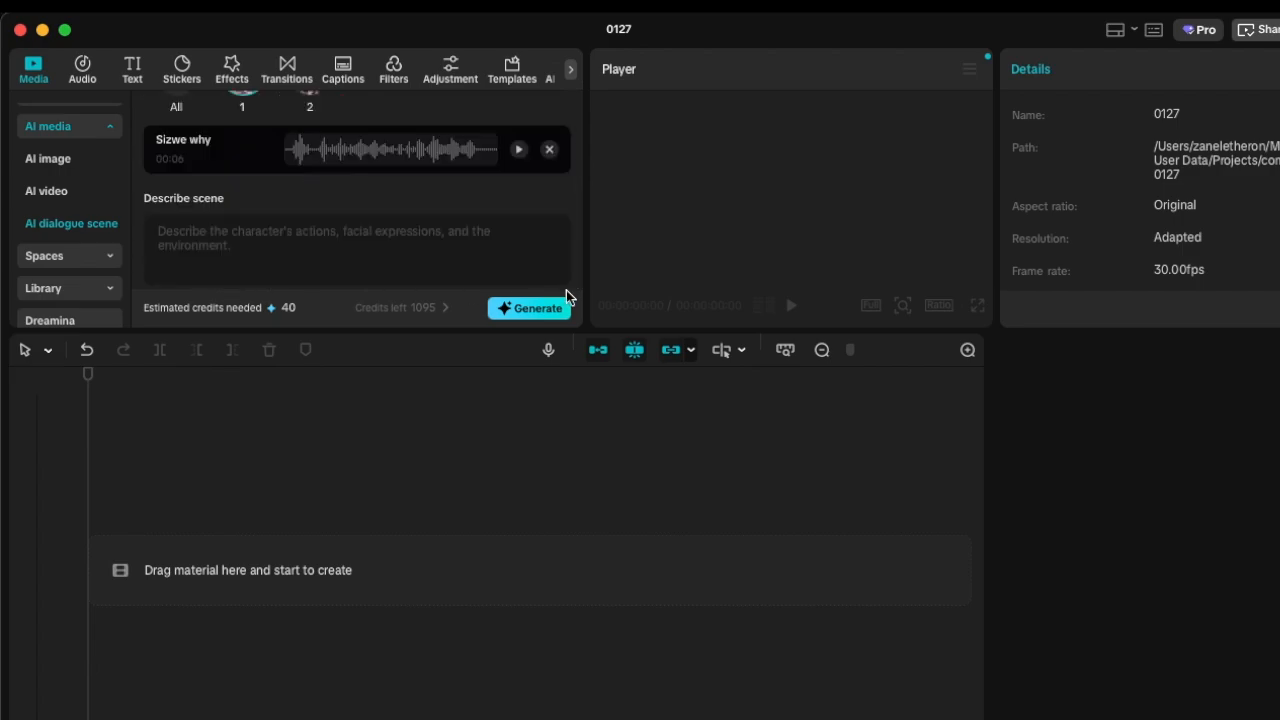
left_click(298, 242)
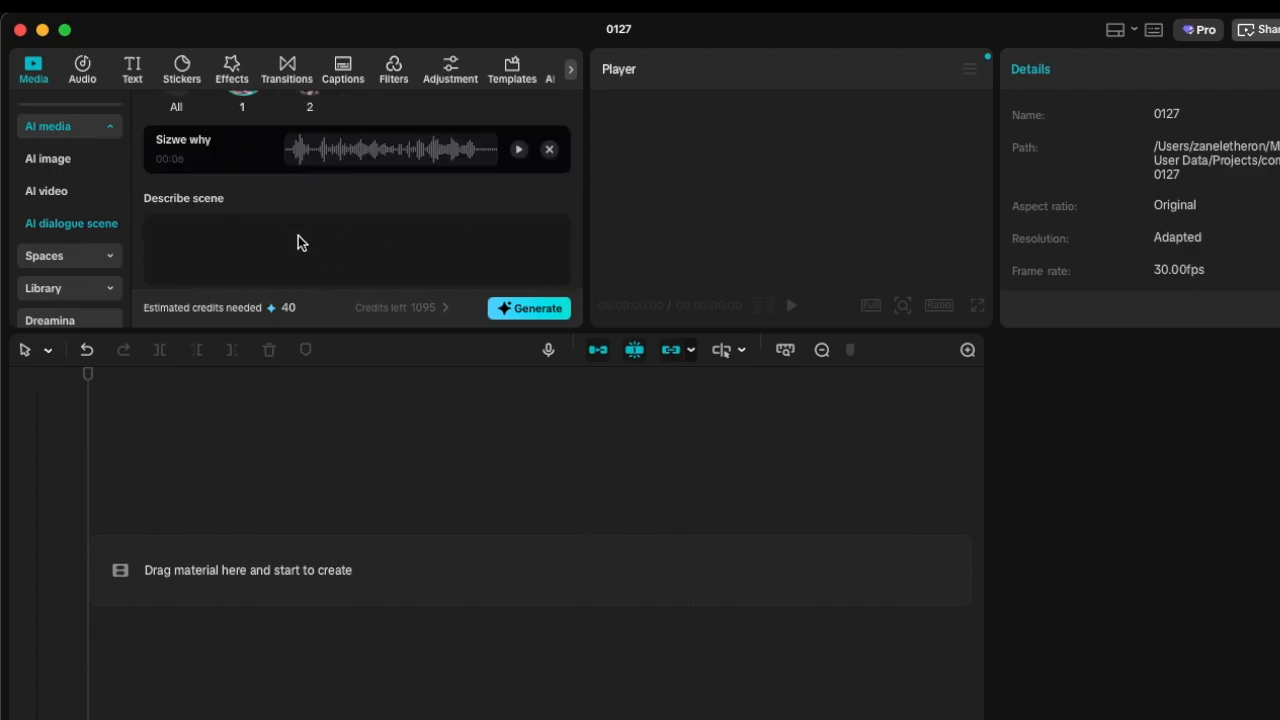
type("Confrotation between a couple")
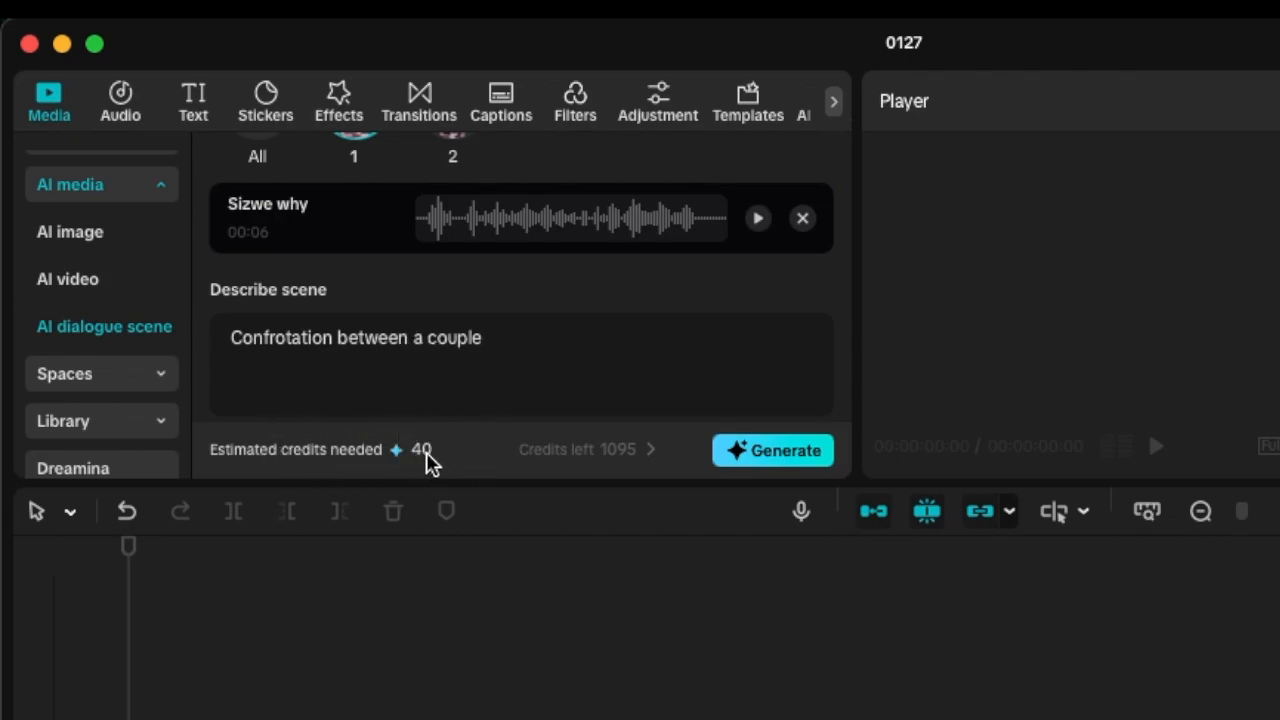
Generate the dialogue scene, allowing the permission request and accepting the use of credits.
left_click(760, 450)
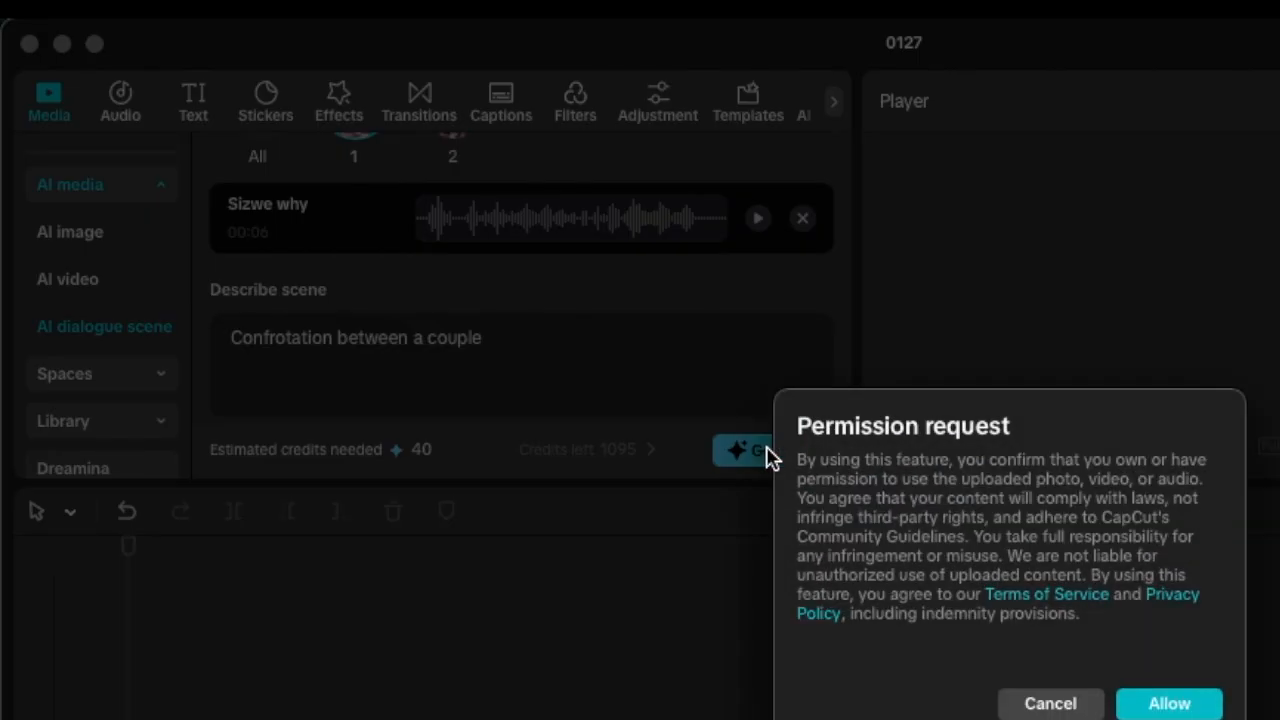
left_click(1170, 704)
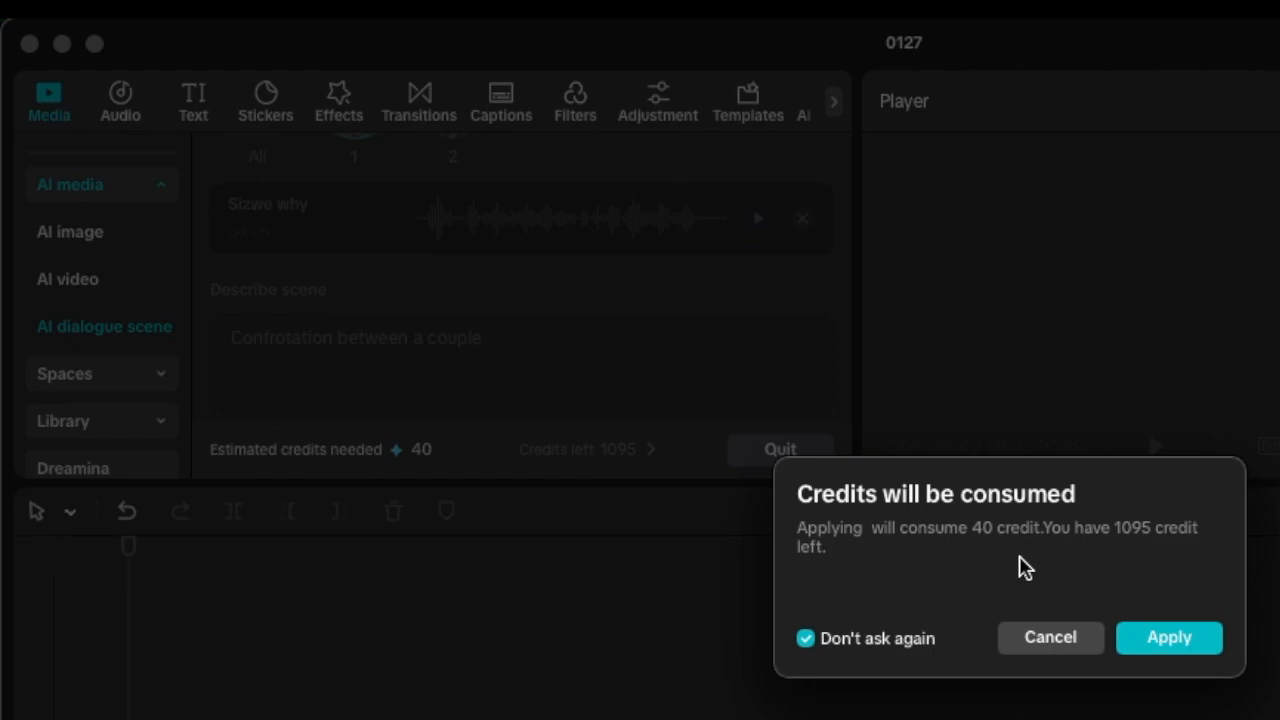
left_click(1174, 651)
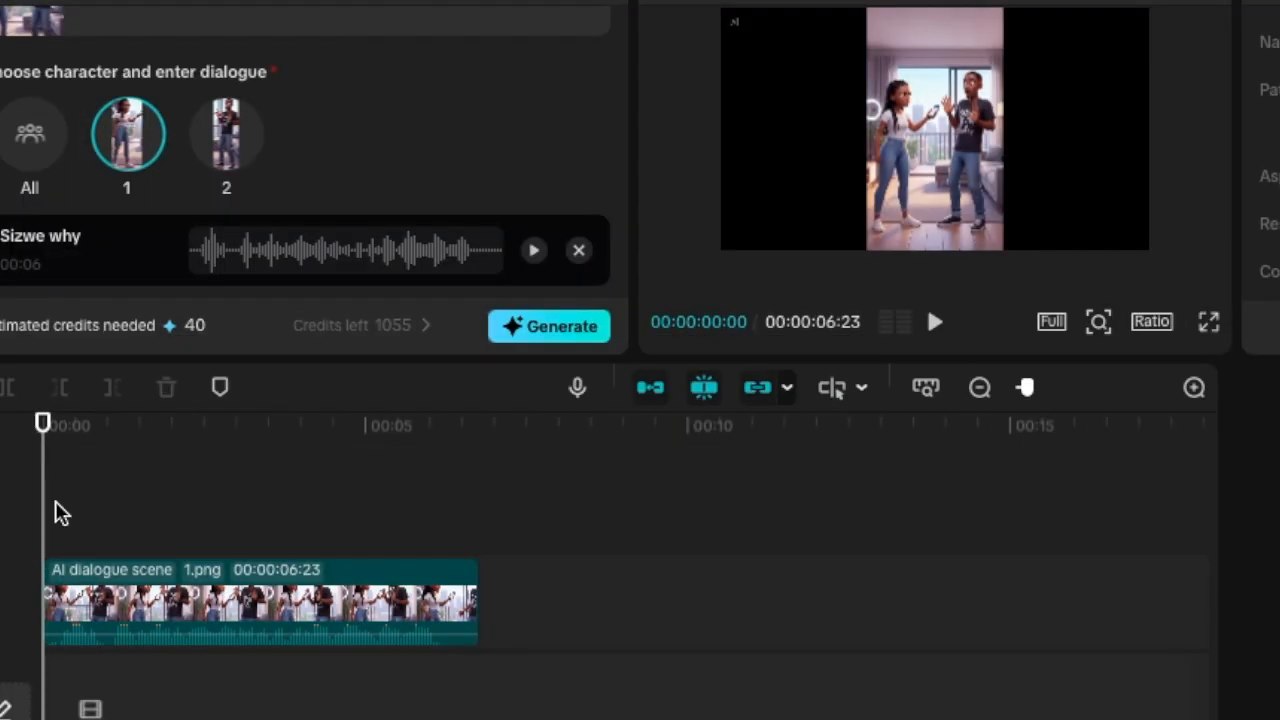
Play the generated dialogue clip from its start twice, ending with the playhead at the clip's end.
key("space")
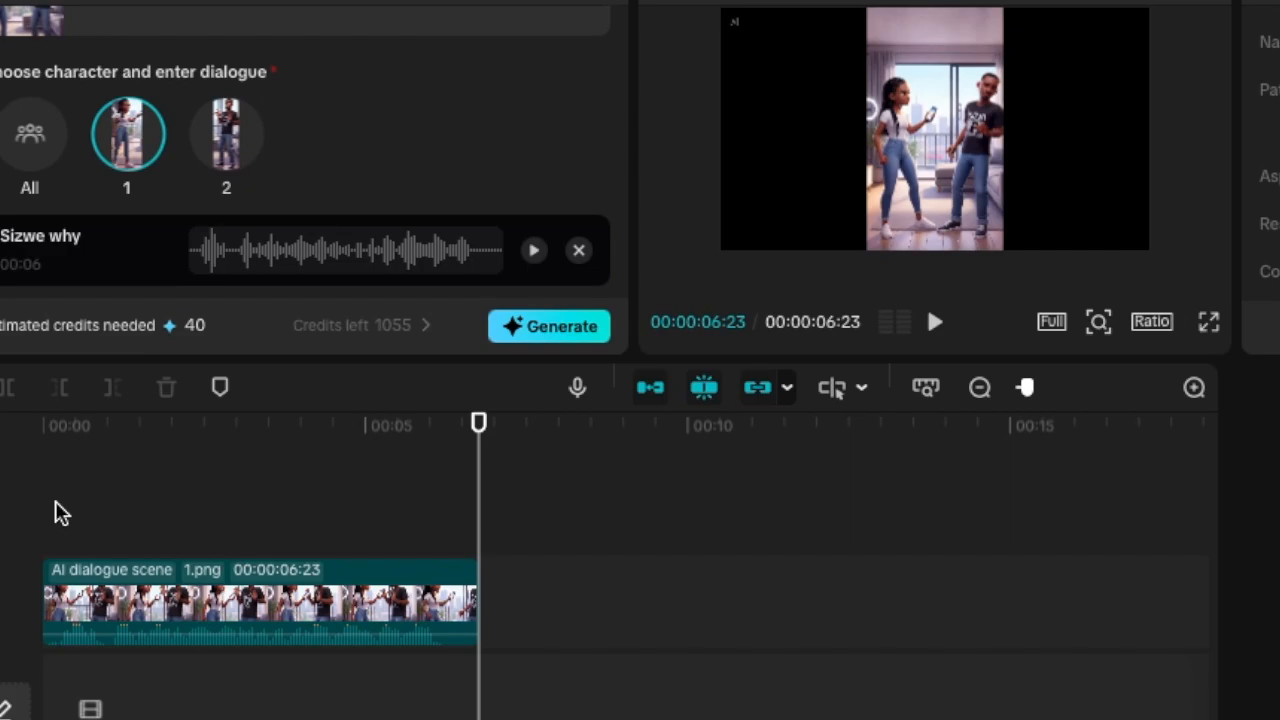
left_click_drag(475, 476, 58, 509)
key("space")
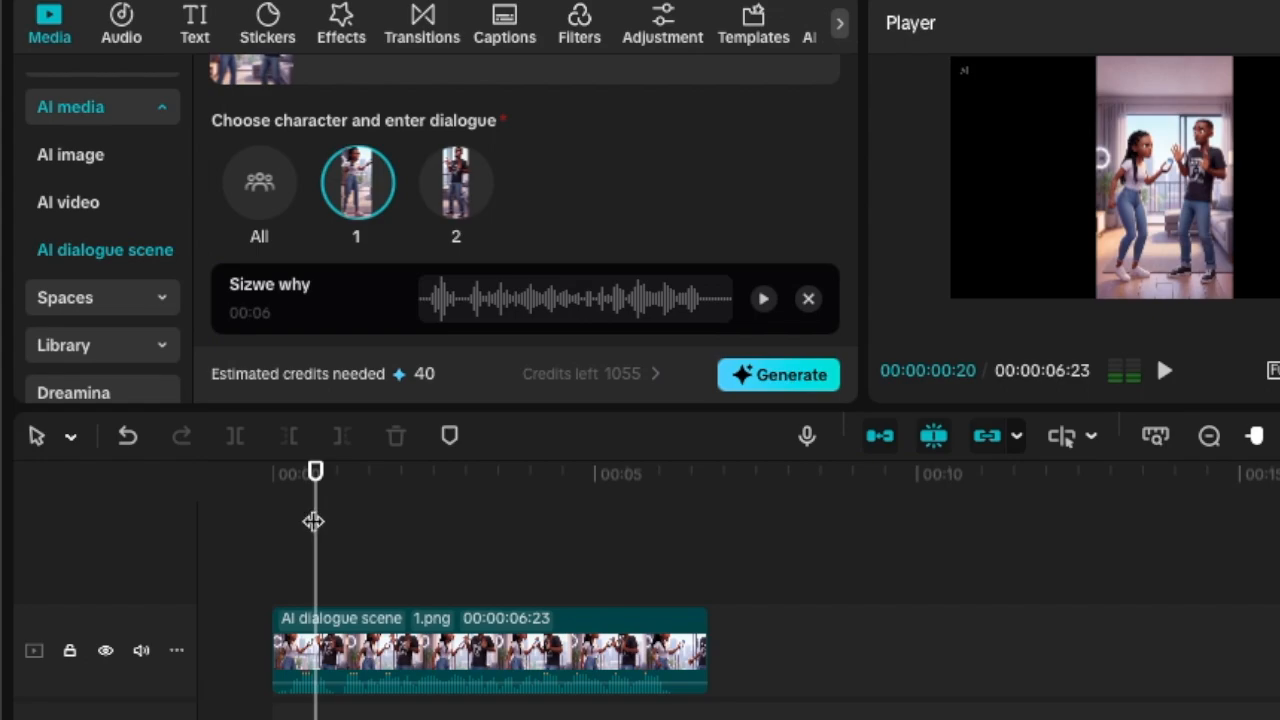
left_click_drag(680, 584, 706, 590)
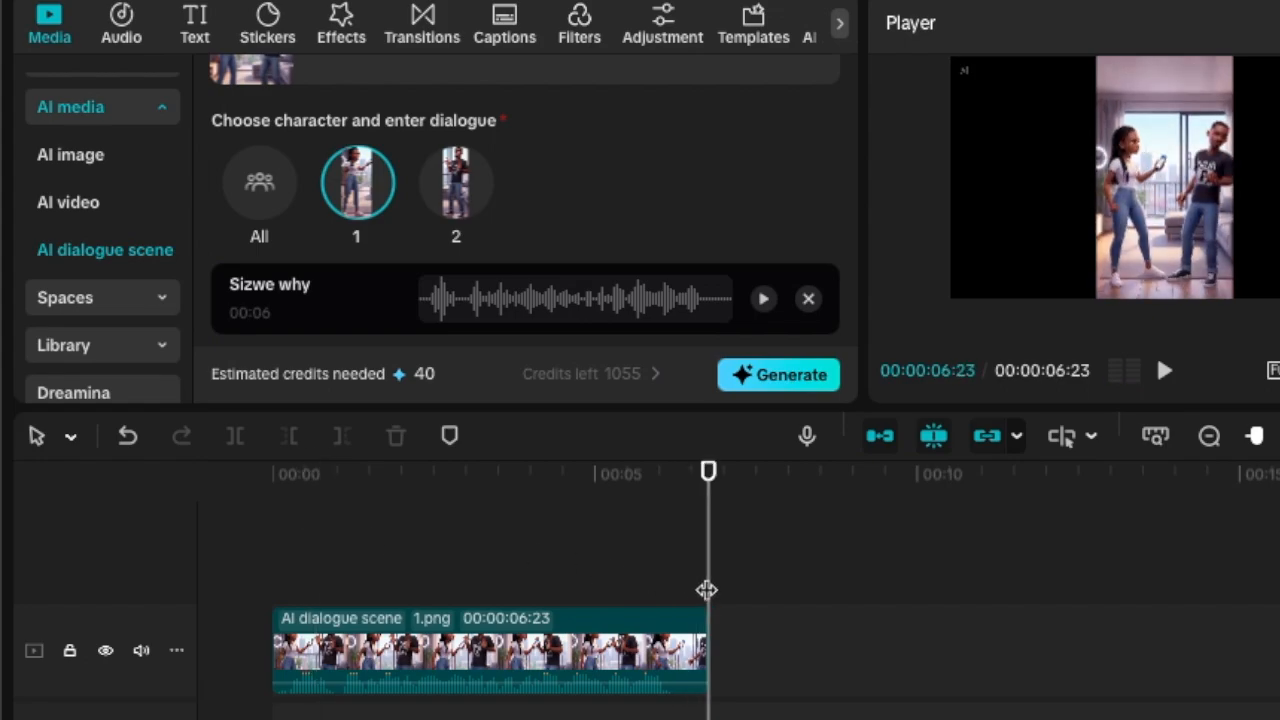
Switch the speaker to character 2 and remove the Sizwe why audio from the dialogue.
left_click(457, 192)
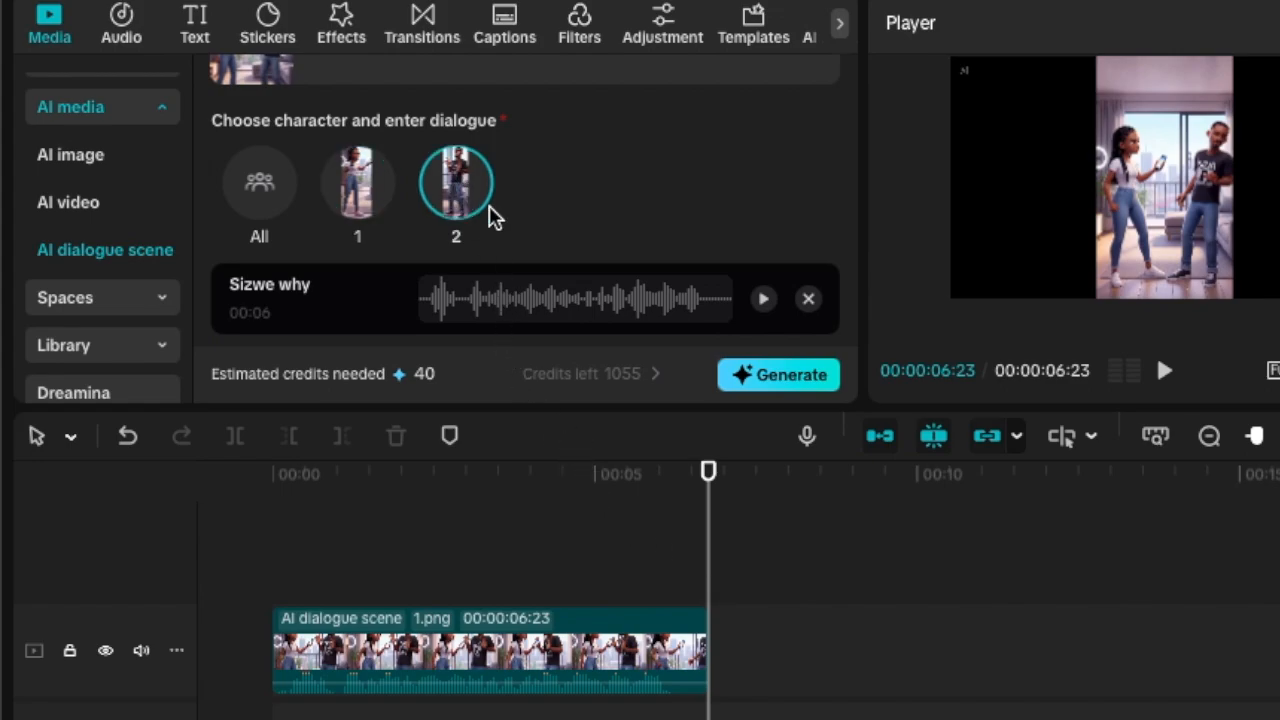
left_click(808, 300)
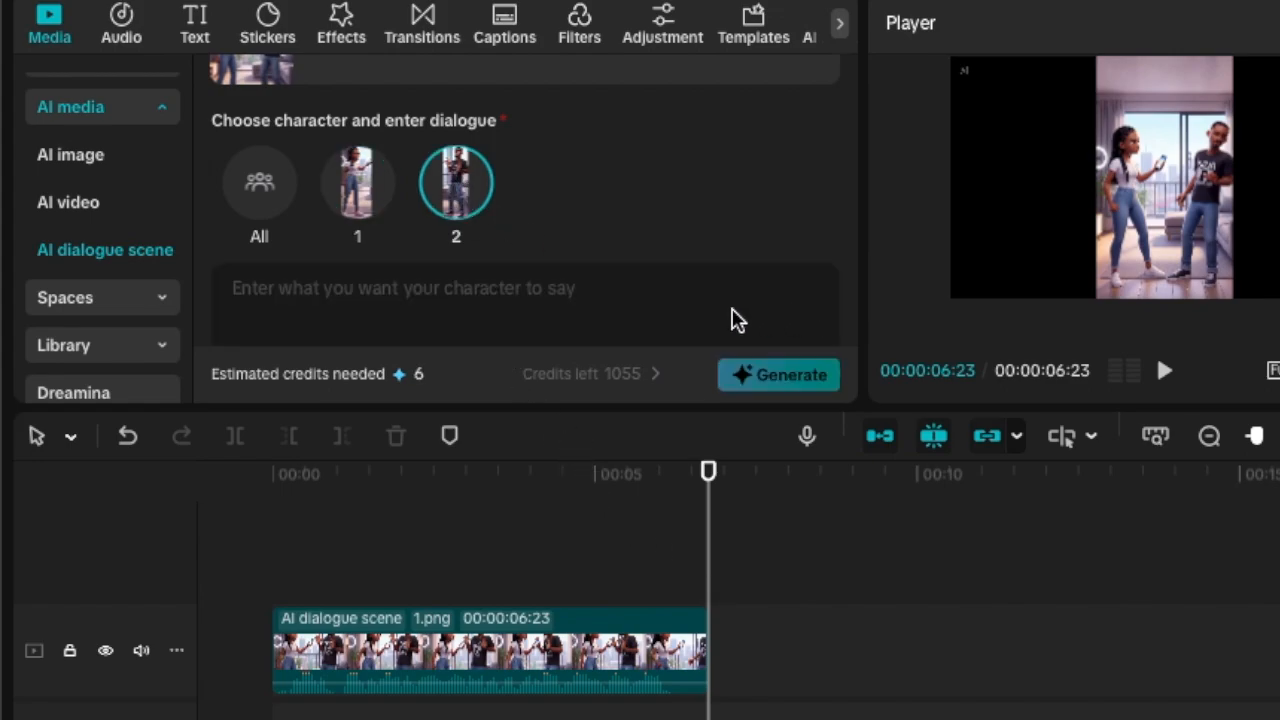
Add the Baby.m4a recording as the dialogue audio for character 2.
scroll(457, 310, "down", 3)
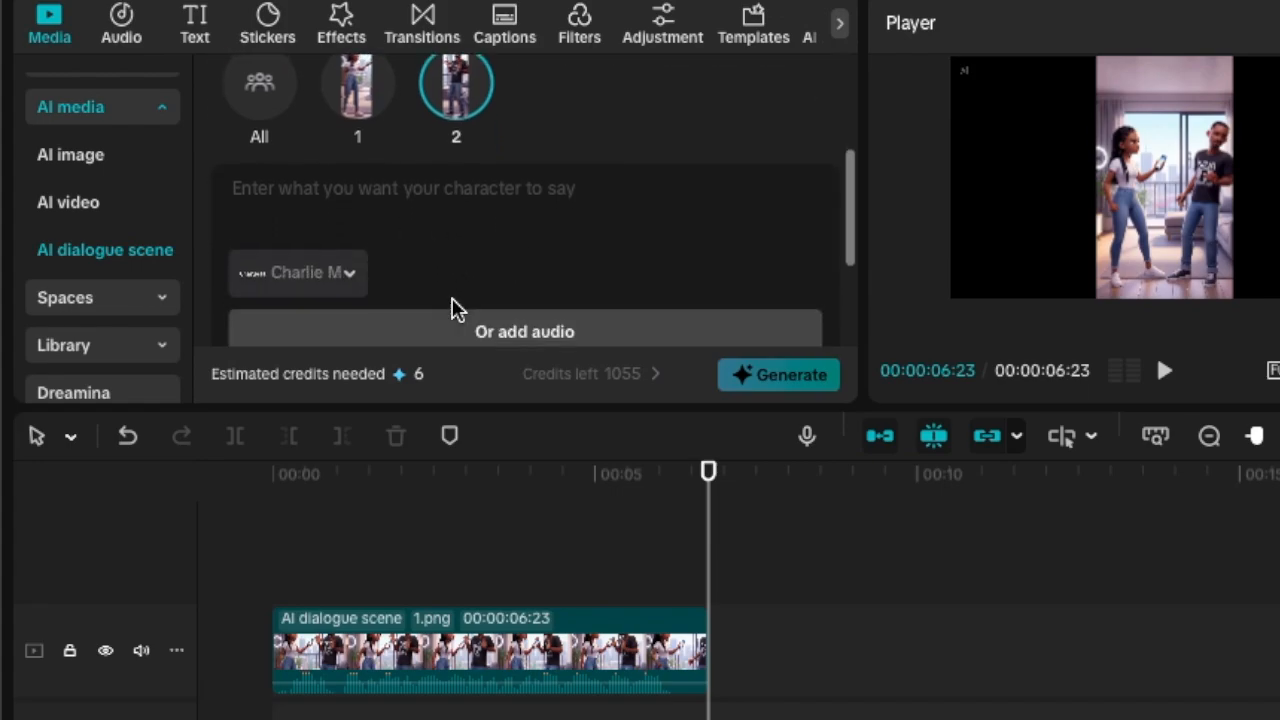
scroll(457, 308, "up", 1)
left_click(487, 280)
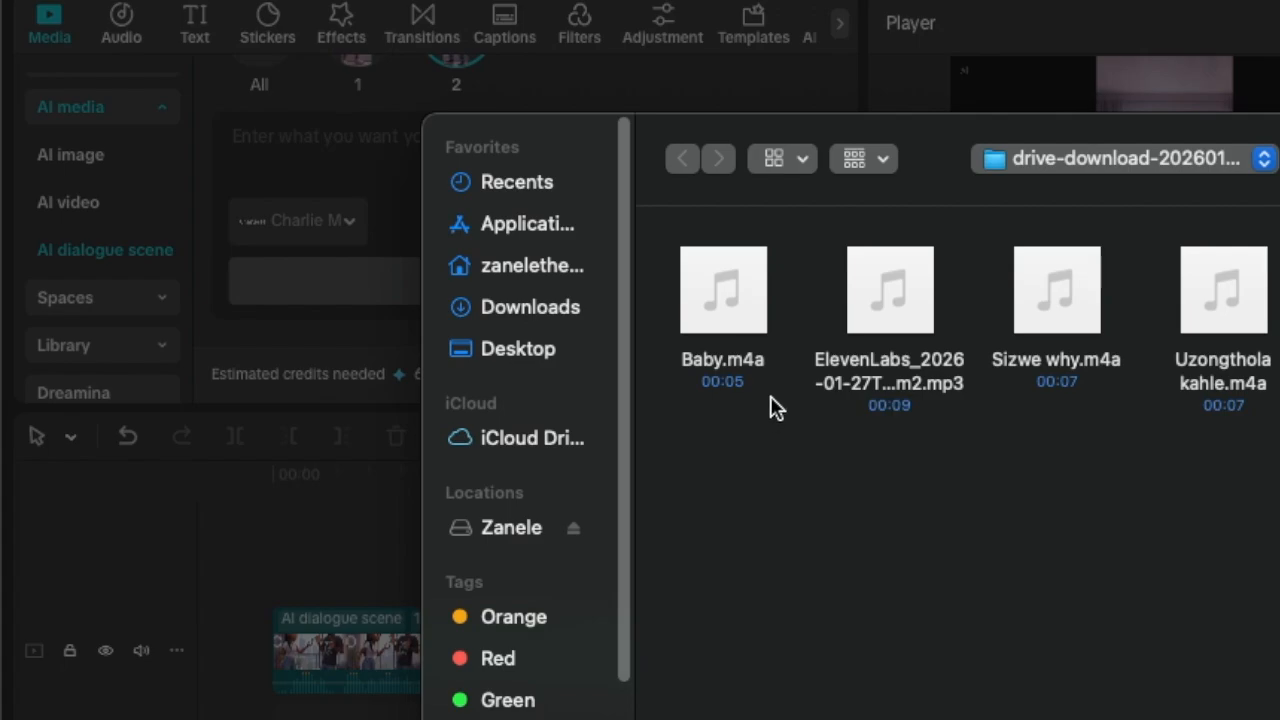
left_click(724, 291)
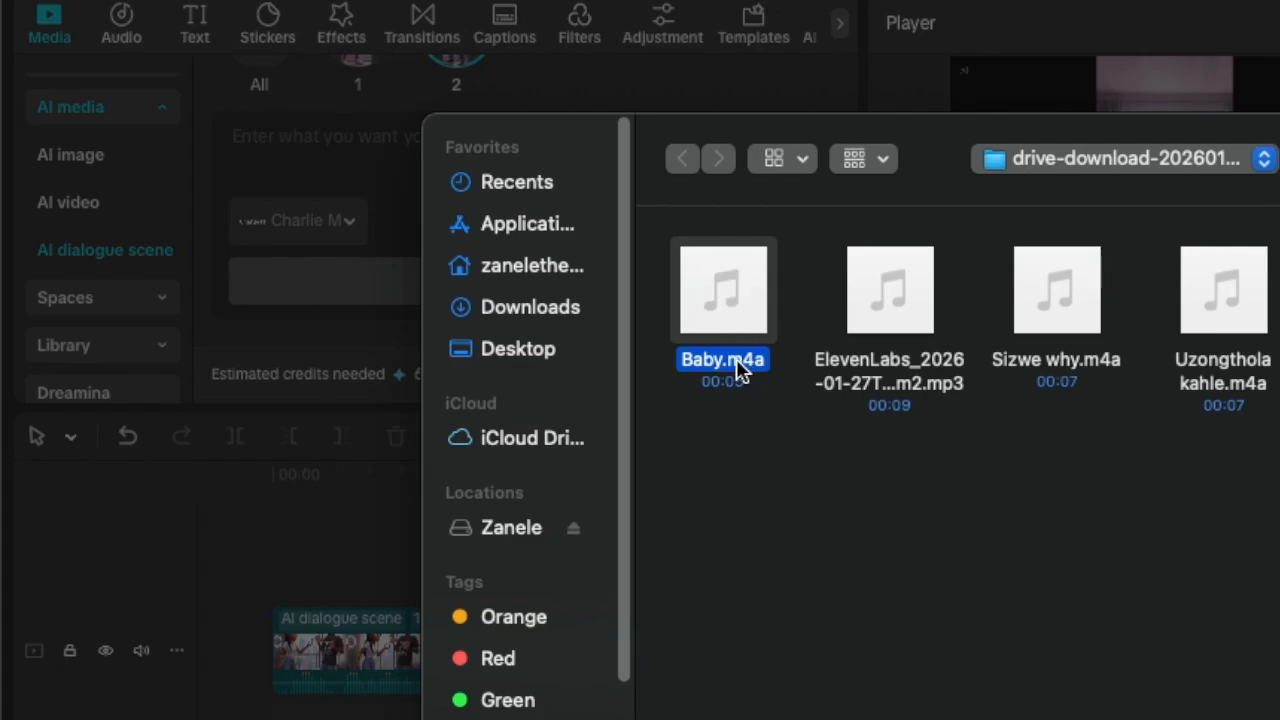
key("Return")
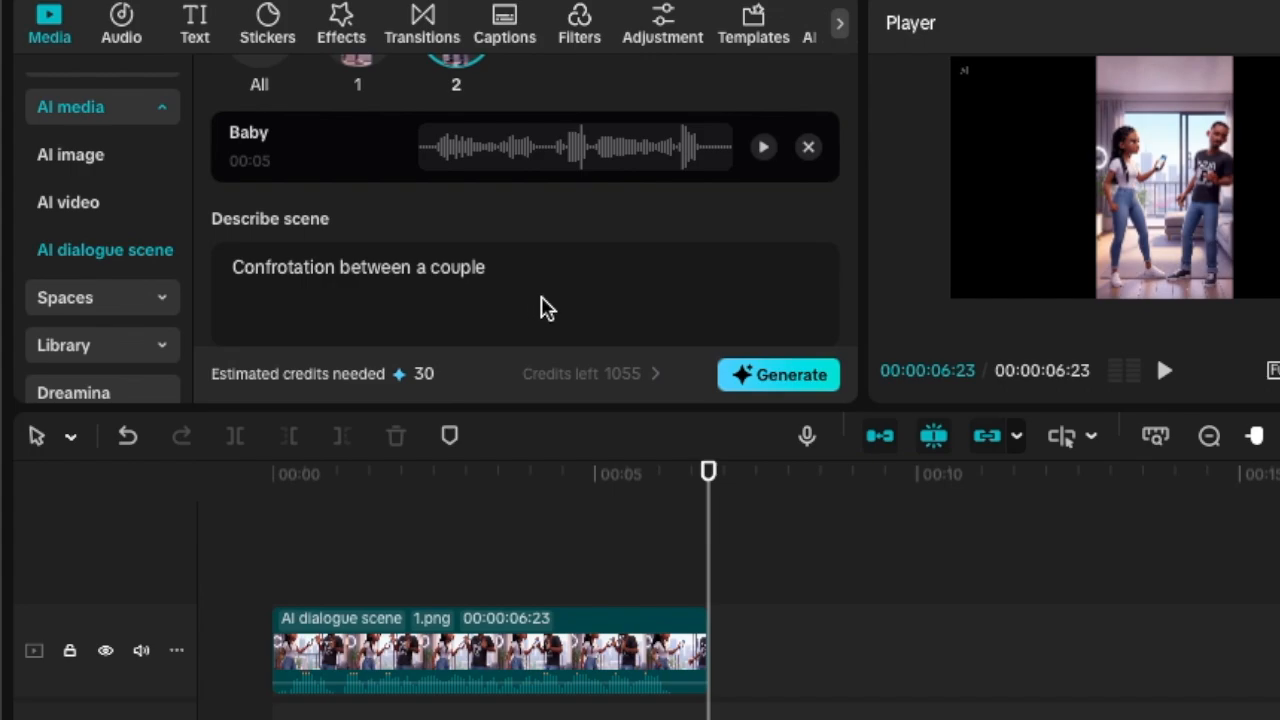
Replace the scene description with "Boyfriend is stumped and toung tied" and generate the second dialogue scene.
scroll(545, 306, "up", 2)
scroll(558, 308, "down", 2)
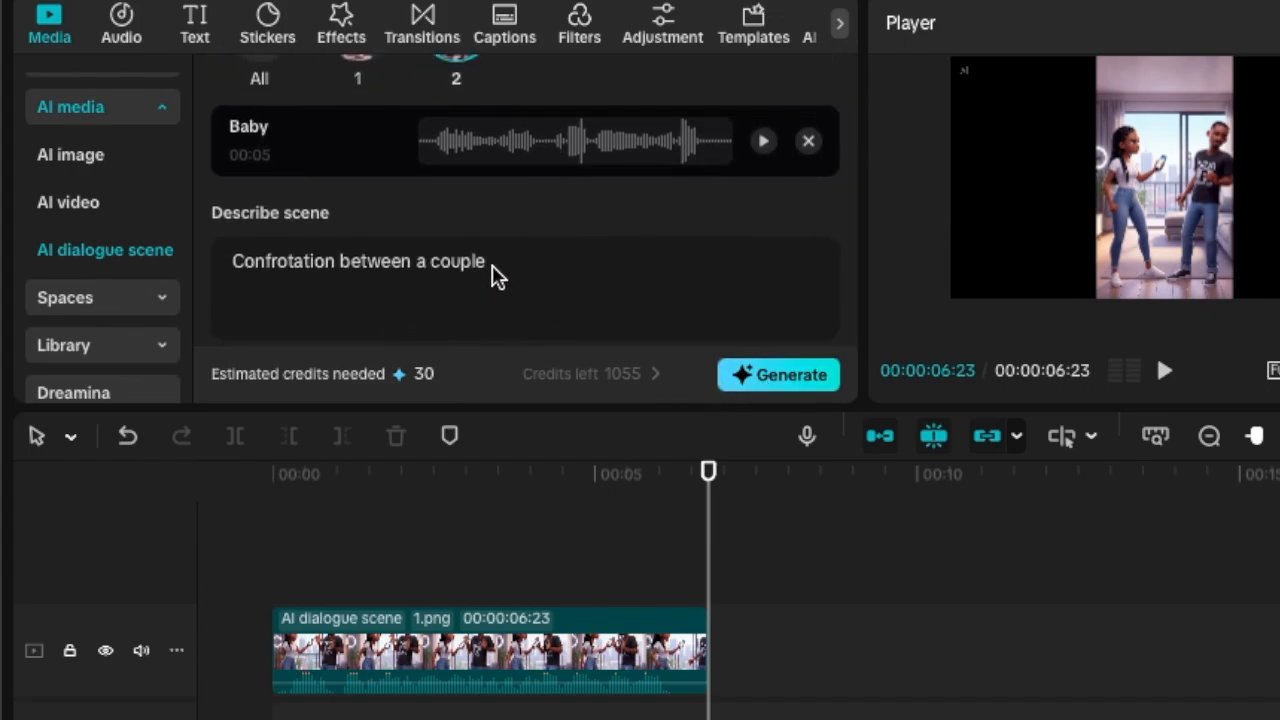
left_click_drag(497, 277, 183, 277)
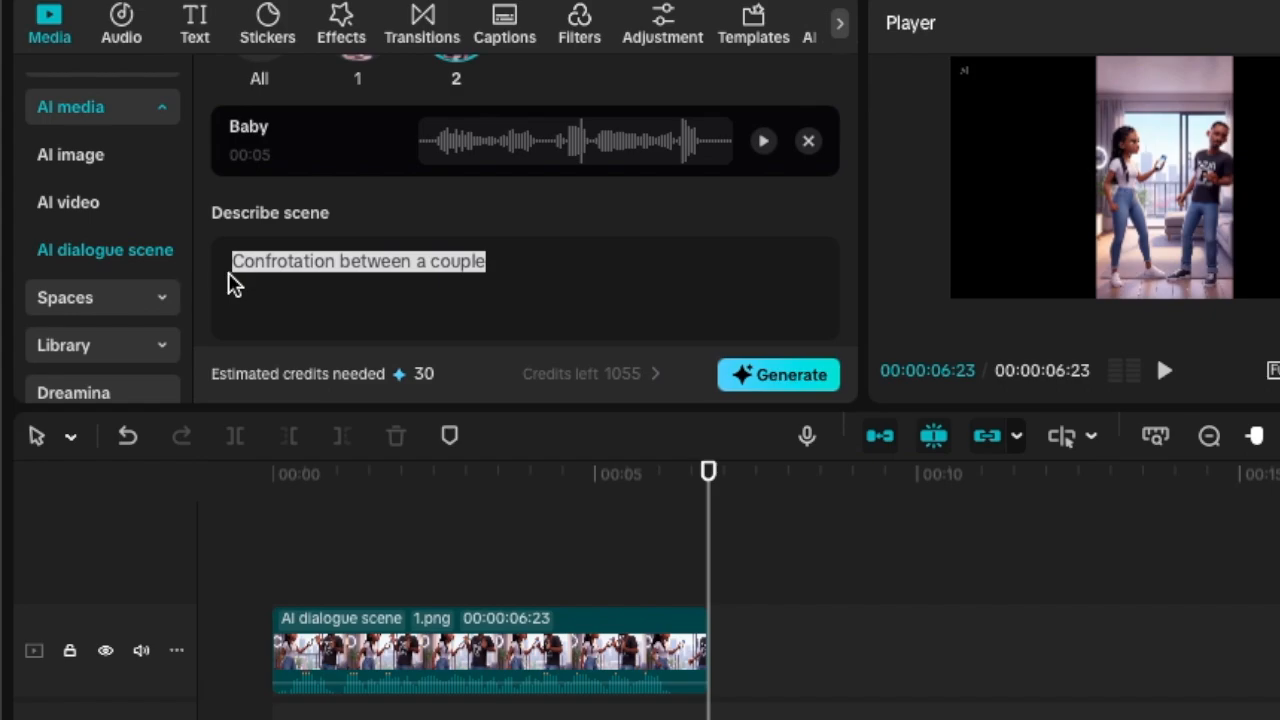
type("Boyfriend is stu")
scroll(529, 266, "up", 5)
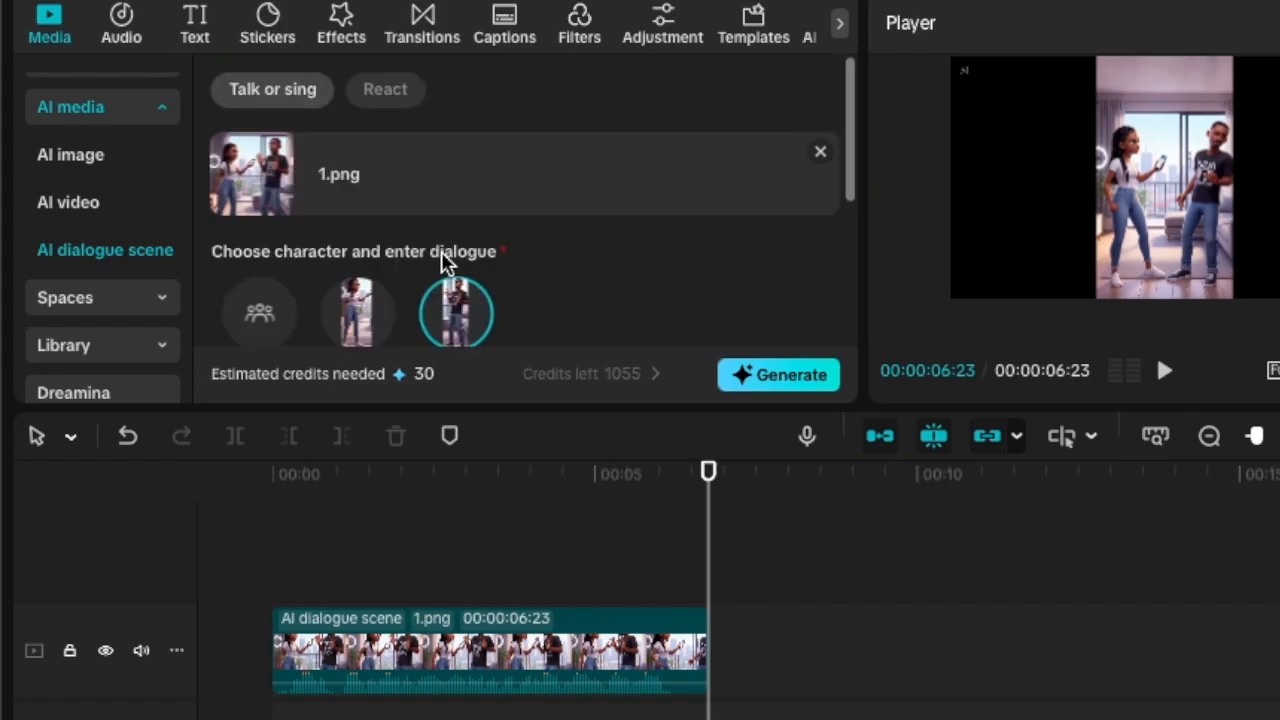
scroll(556, 350, "down", 1)
left_click(762, 375)
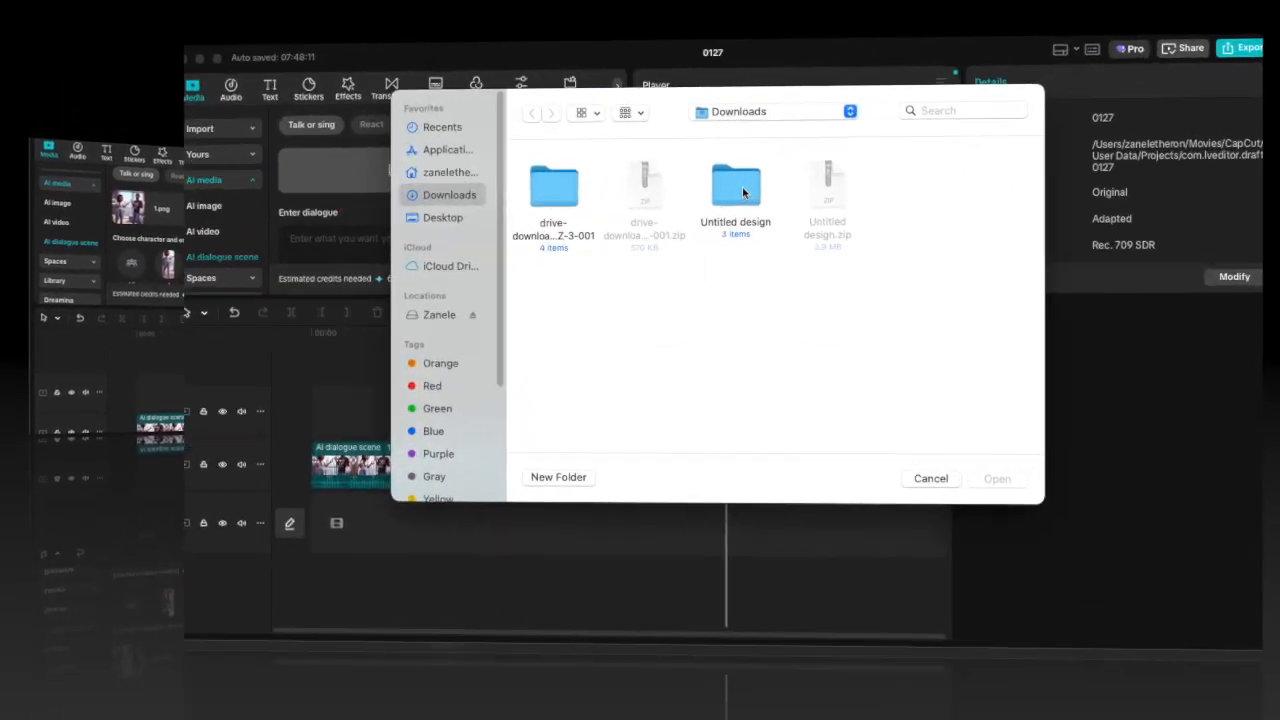
Upload 2.png from the Untitled design folder as the image for a new dialogue scene.
double_click(742, 190)
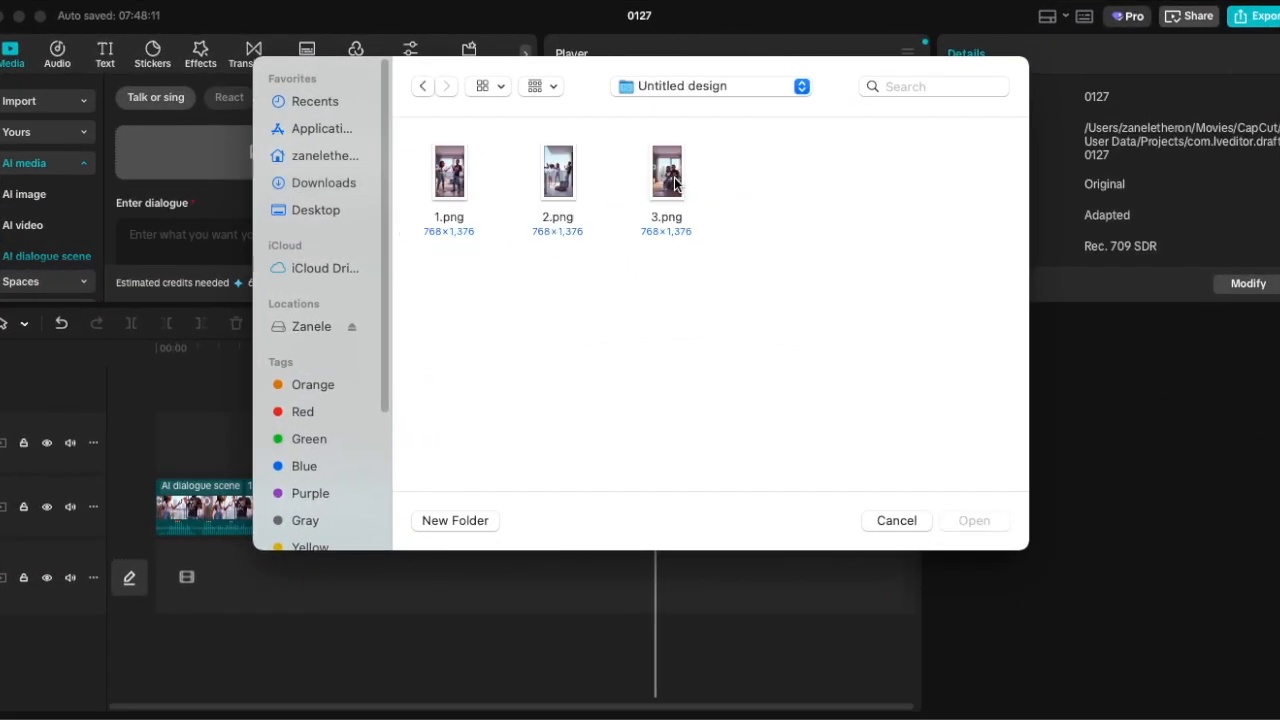
left_click(558, 175)
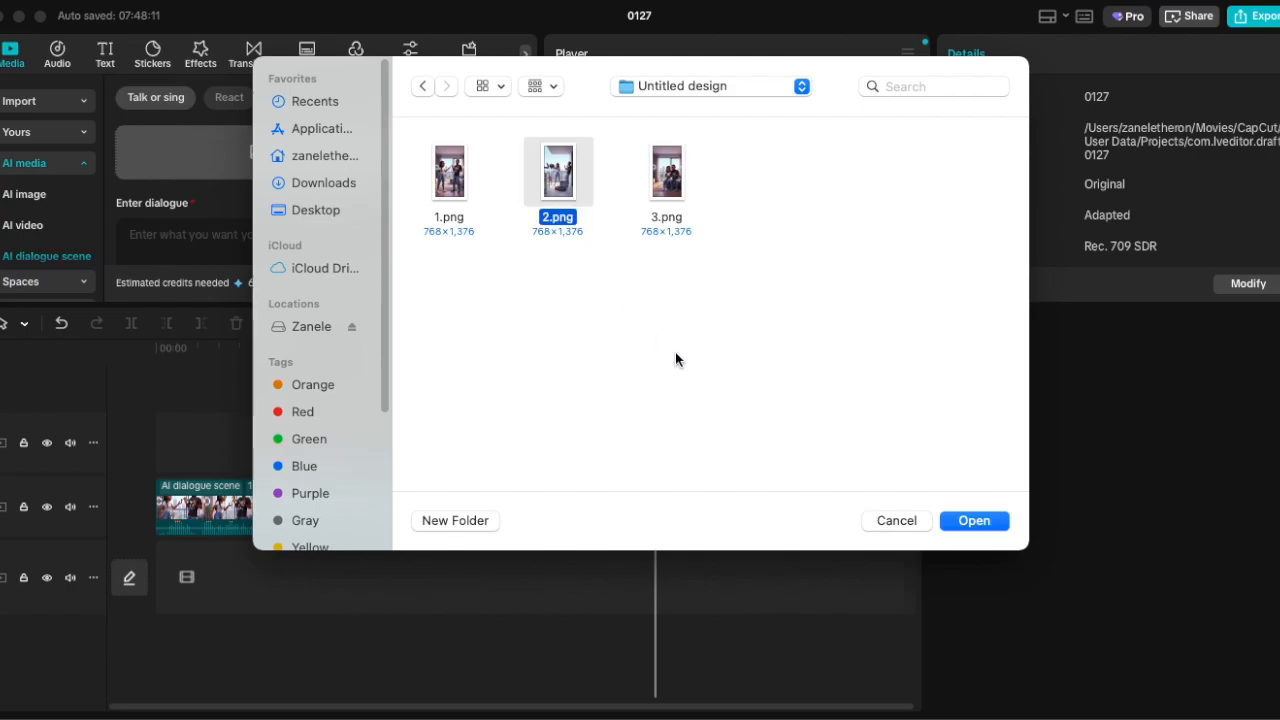
left_click(974, 520)
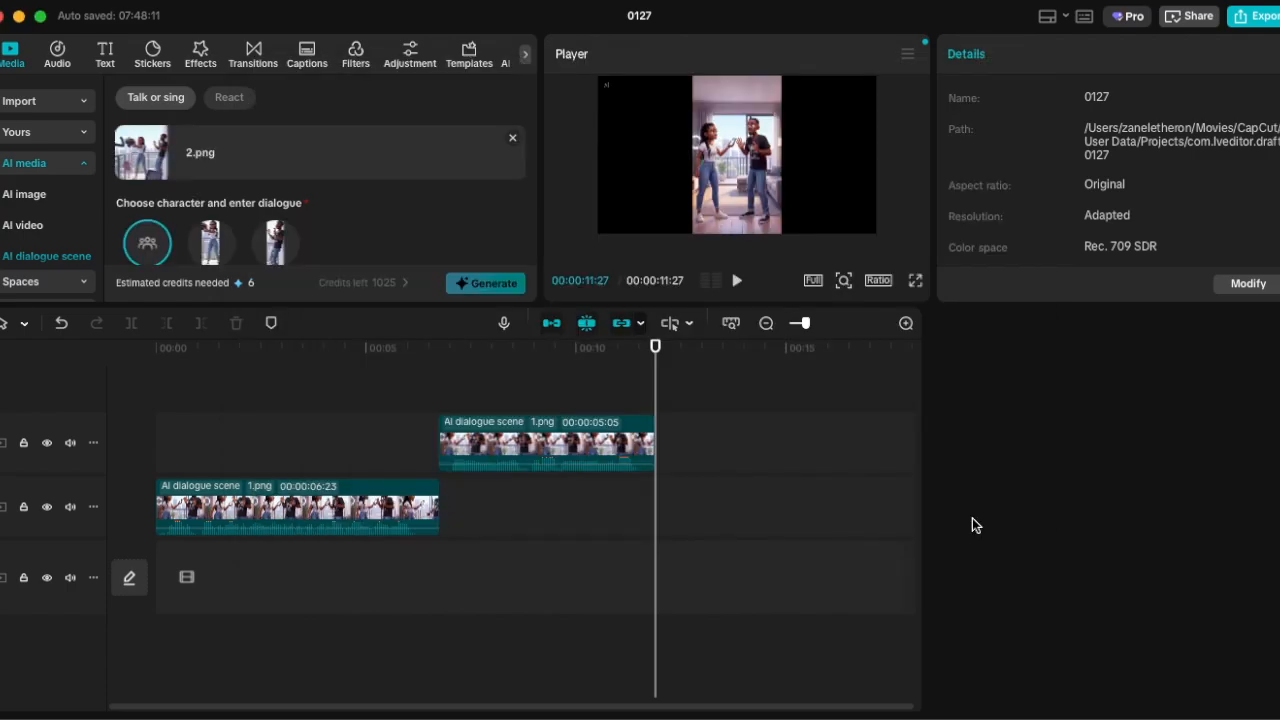
Choose character 1 and give it the full Uzongthola kahle.m4a recording from the drive-download folder in Downloads as dialogue audio.
scroll(213, 200, "down", 2)
left_click(215, 186)
scroll(255, 193, "down", 4)
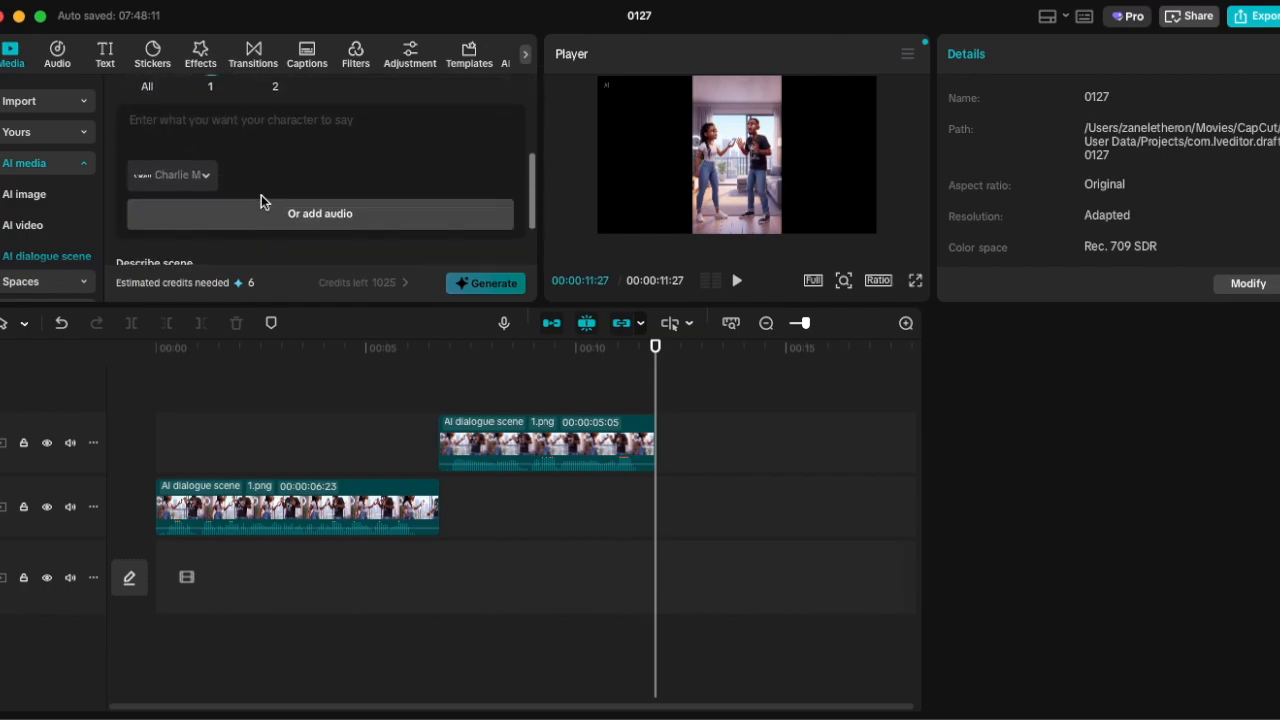
left_click(318, 191)
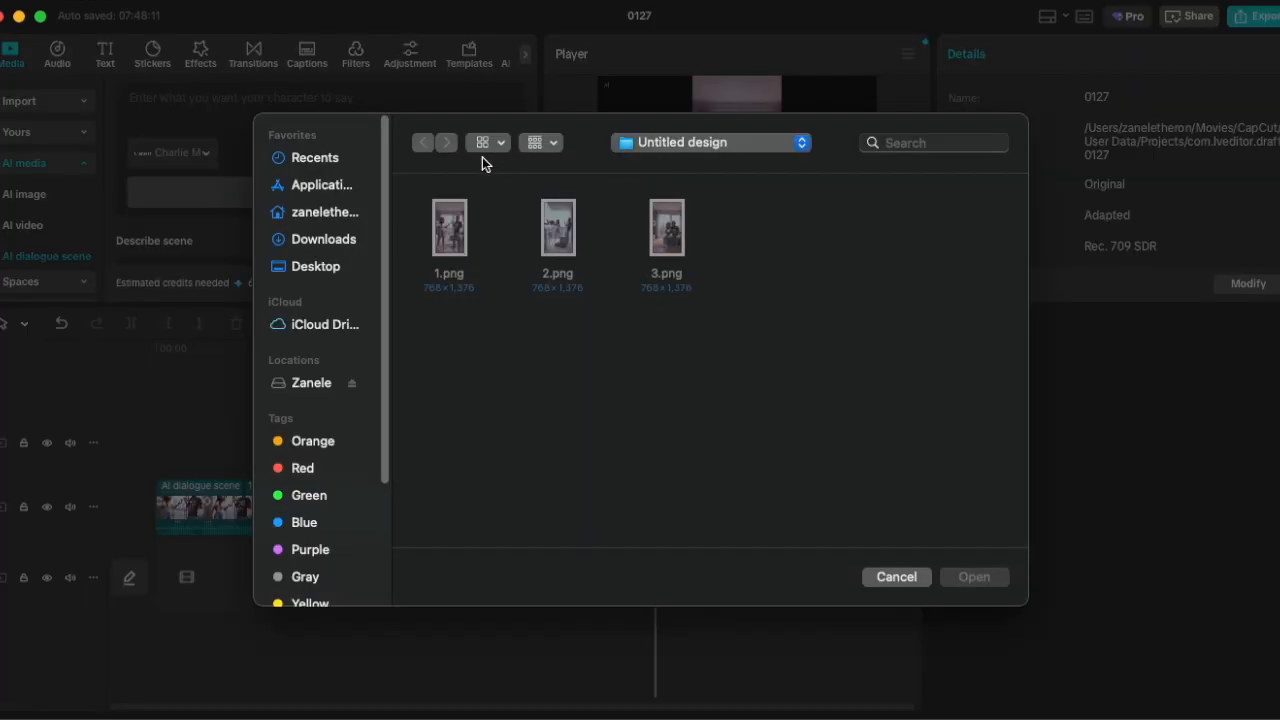
left_click(326, 242)
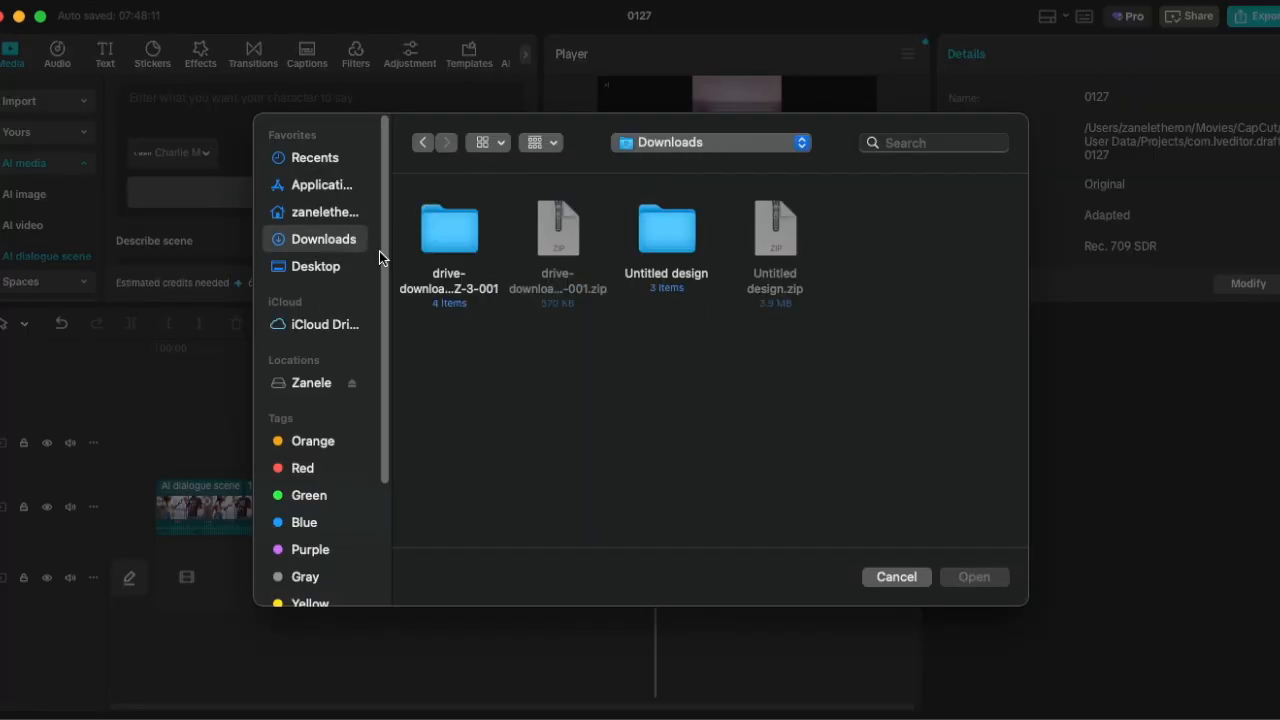
double_click(451, 229)
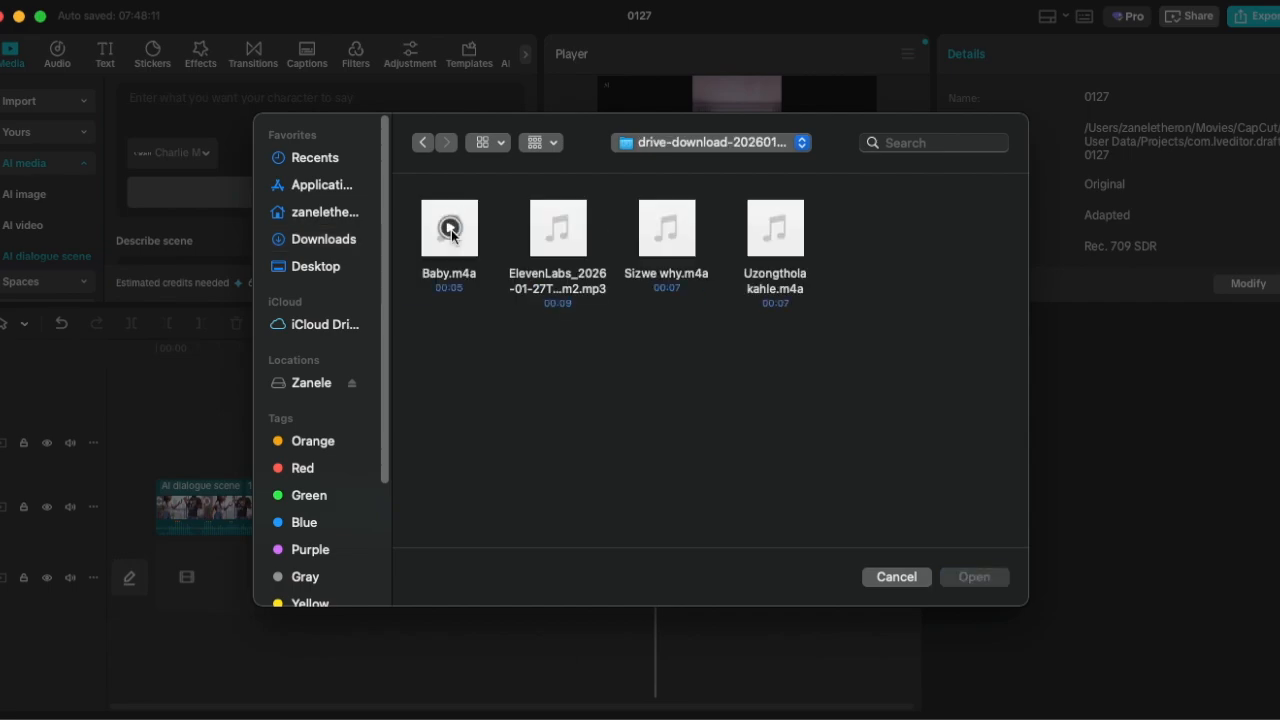
left_click(776, 235)
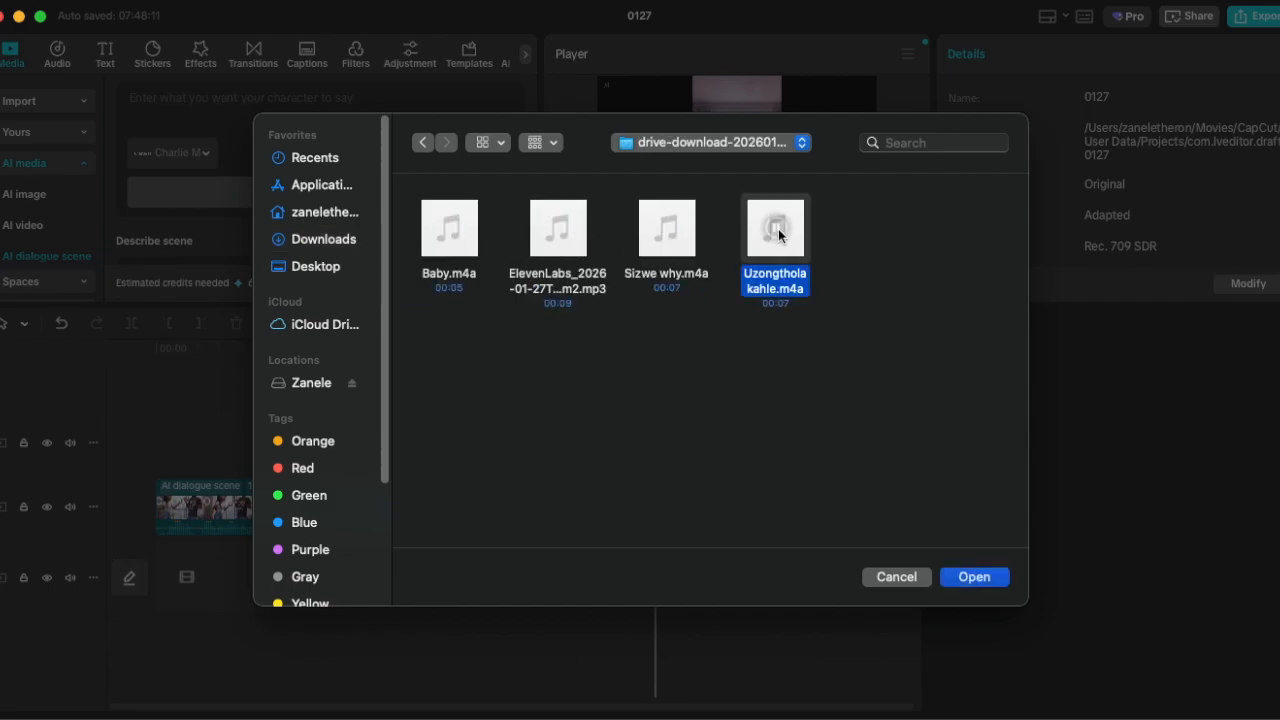
left_click(972, 580)
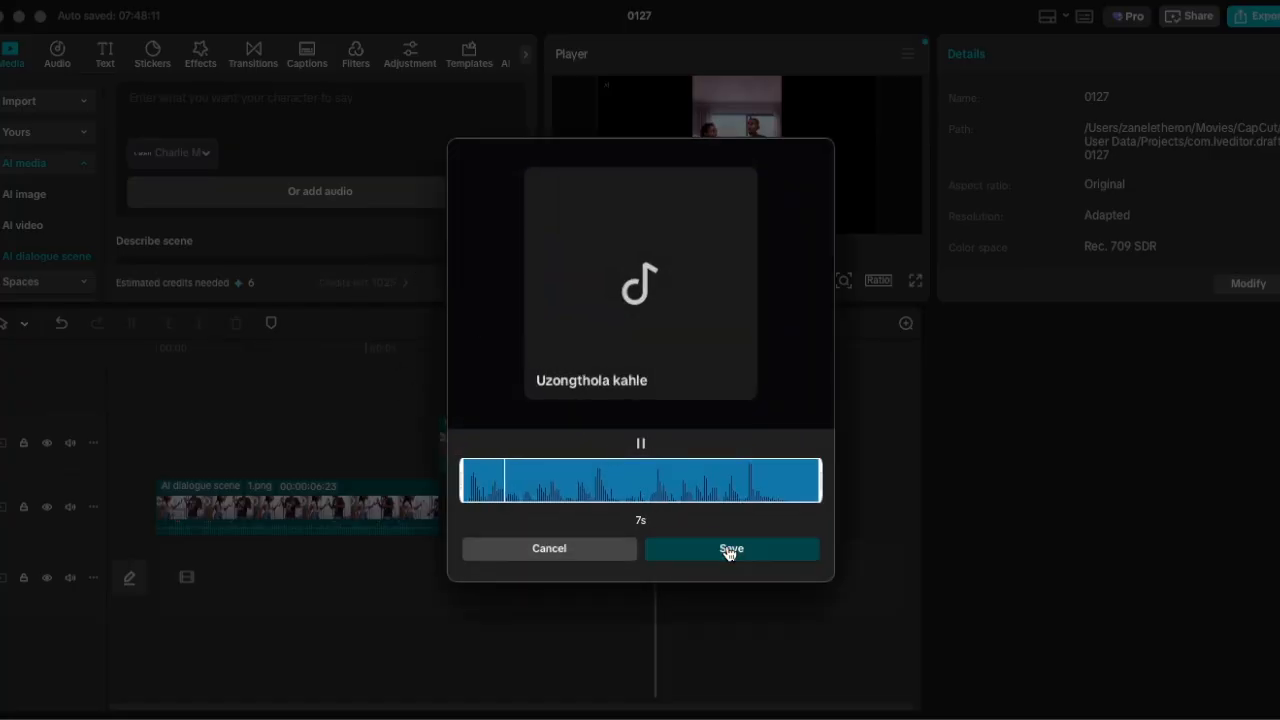
left_click(728, 549)
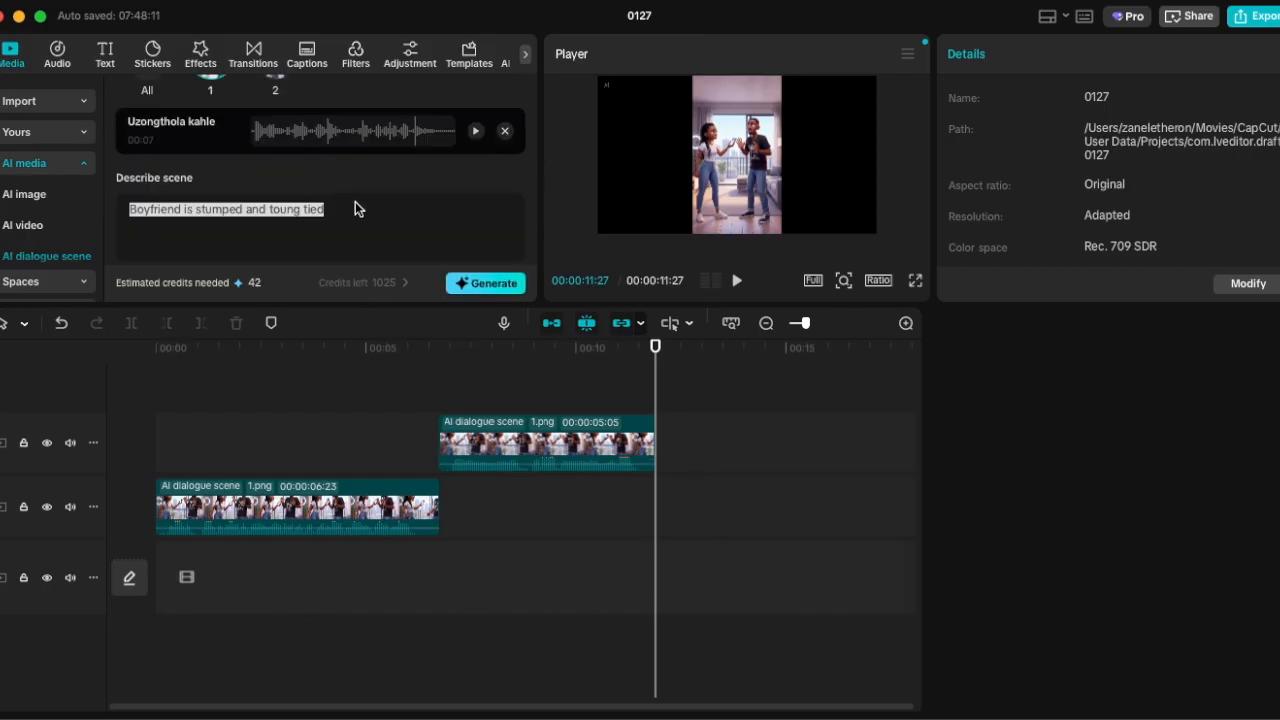
Replace the scene description with "Girl is upset and throws clothes over the balcony" and generate the dialogue scene.
scroll(355, 207, "up", 3)
scroll(350, 212, "down", 3)
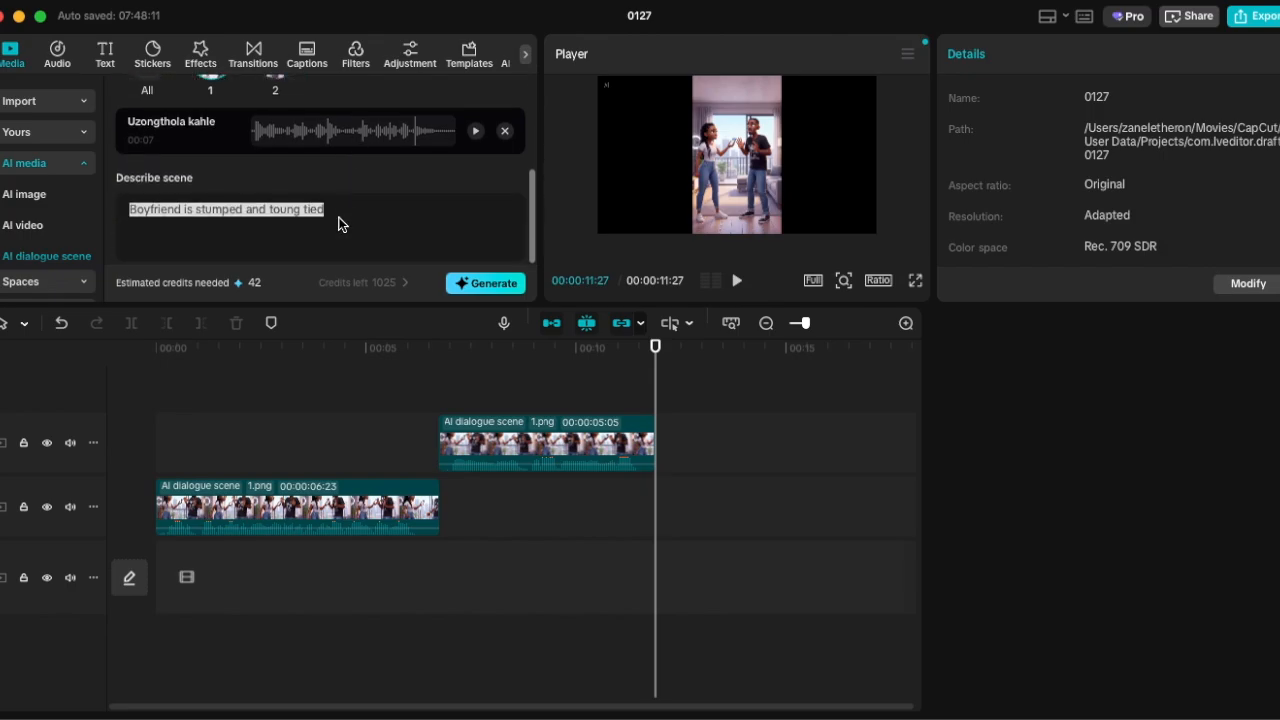
type("Girl is upset and throws clothes over the balcony")
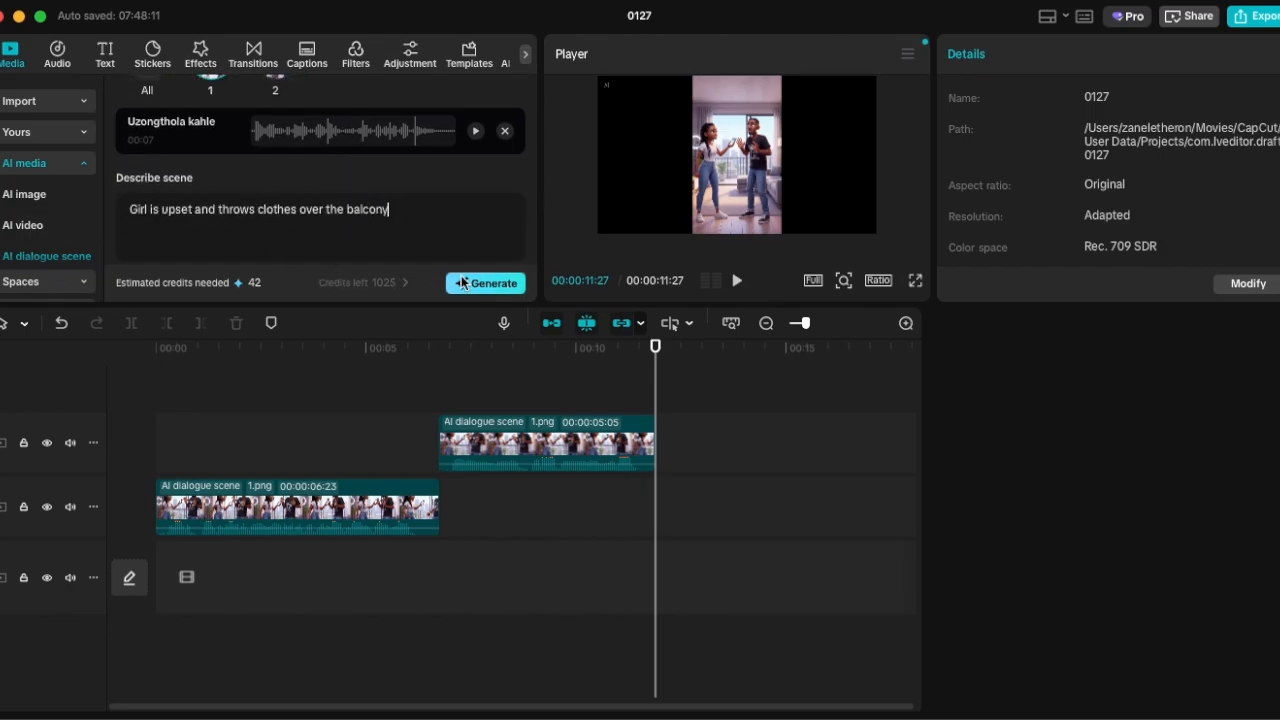
left_click(488, 282)
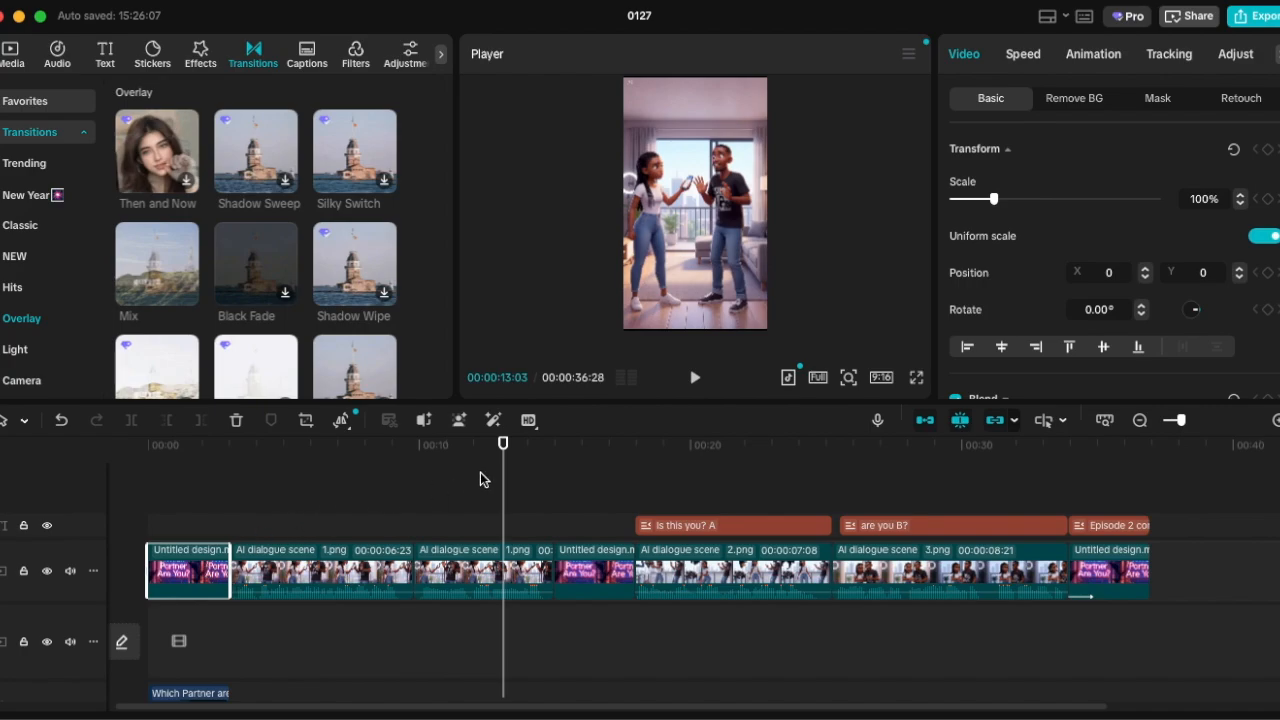
Move the playhead to about 32 seconds to preview the 3.png dialogue clip in the assembled timeline.
left_click_drag(504, 481, 663, 543)
left_click(1032, 597)
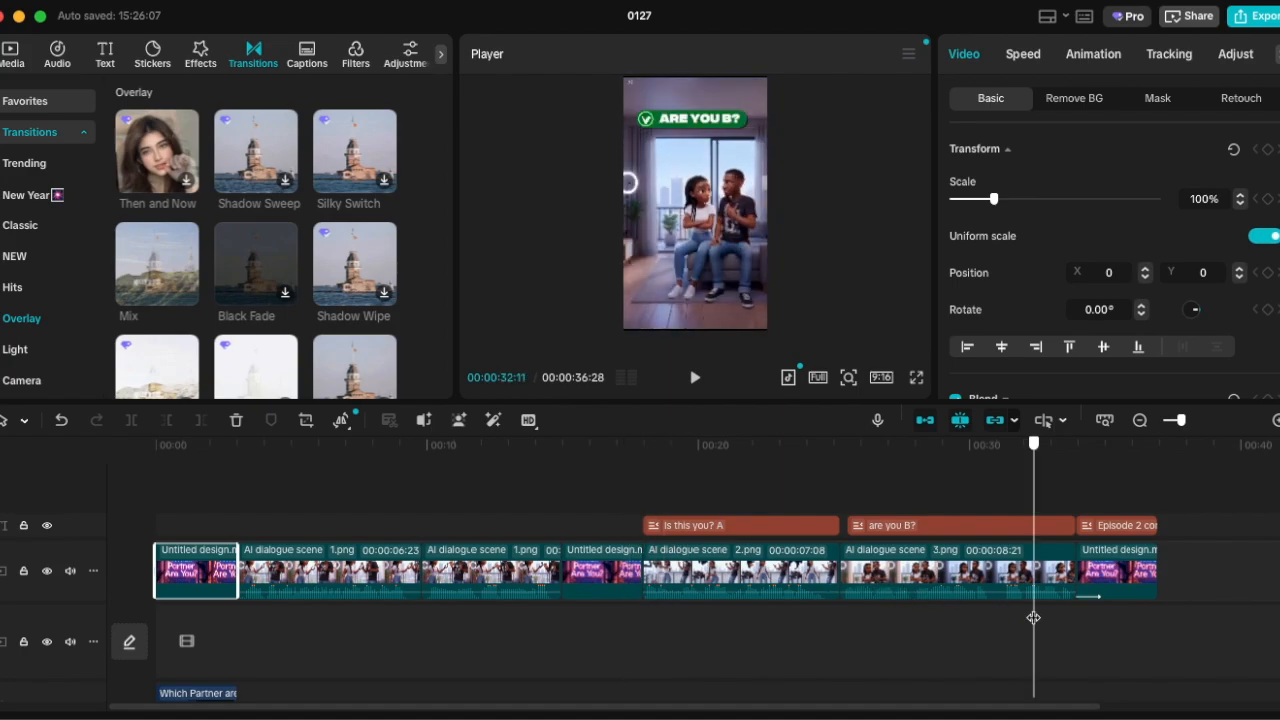